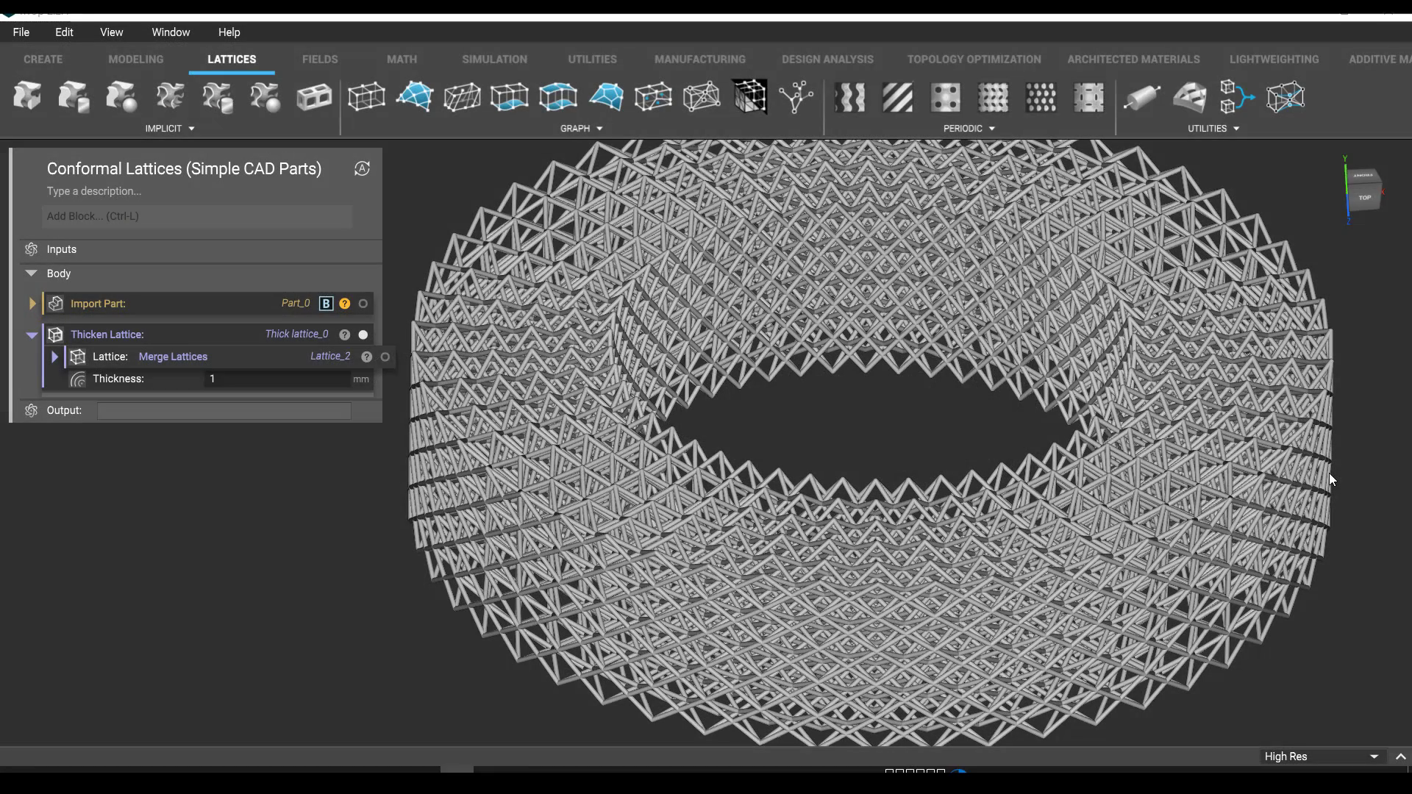
Delete the Thicken Lattice block and its torus lattice, keeping only Import Part.
right_click_drag(358, 531, 478, 500)
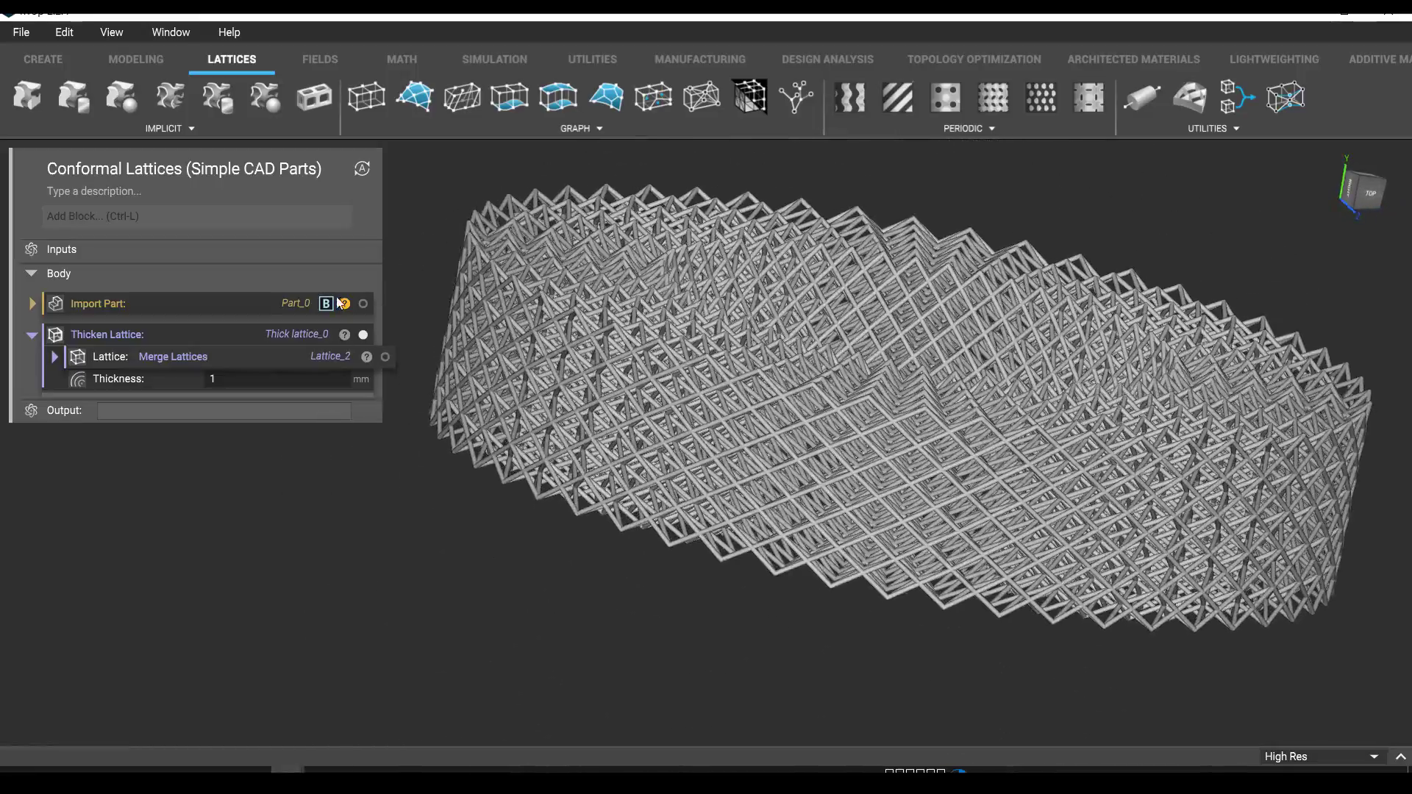
left_click(301, 350)
key("Delete")
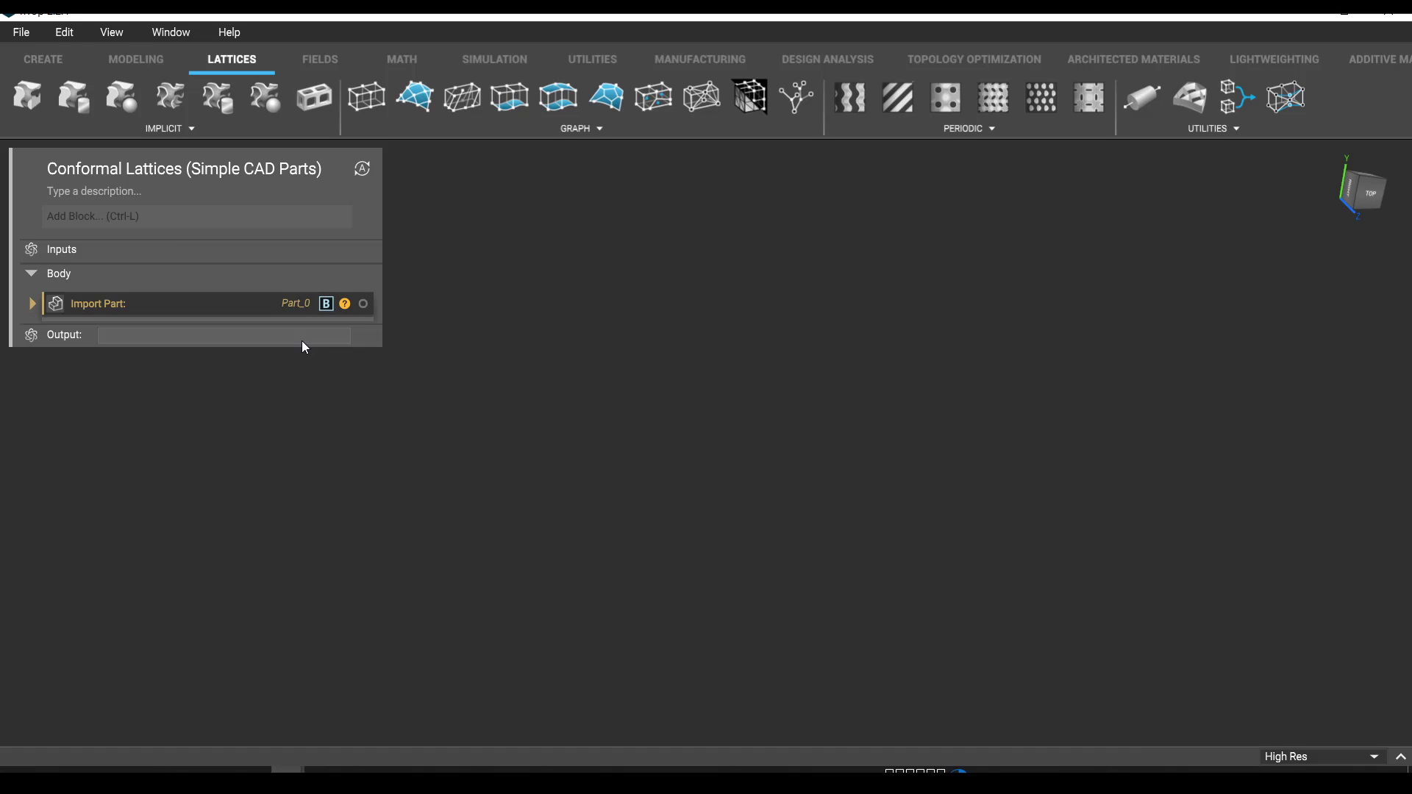
Collect the ring's two cylindrical faces into a CAD face list variable.
left_click(362, 304)
right_click_drag(390, 338, 545, 452)
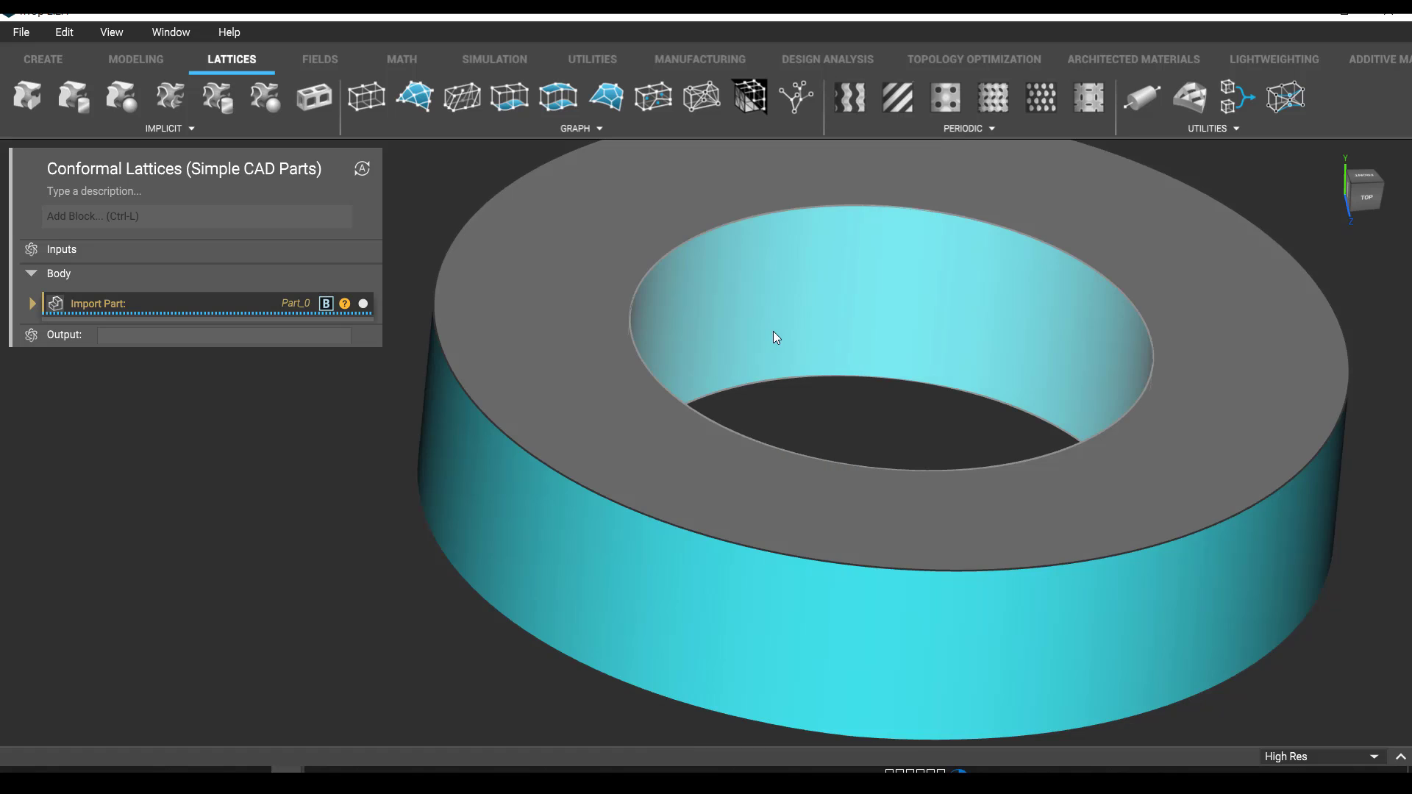
right_click(774, 337)
left_click(828, 341)
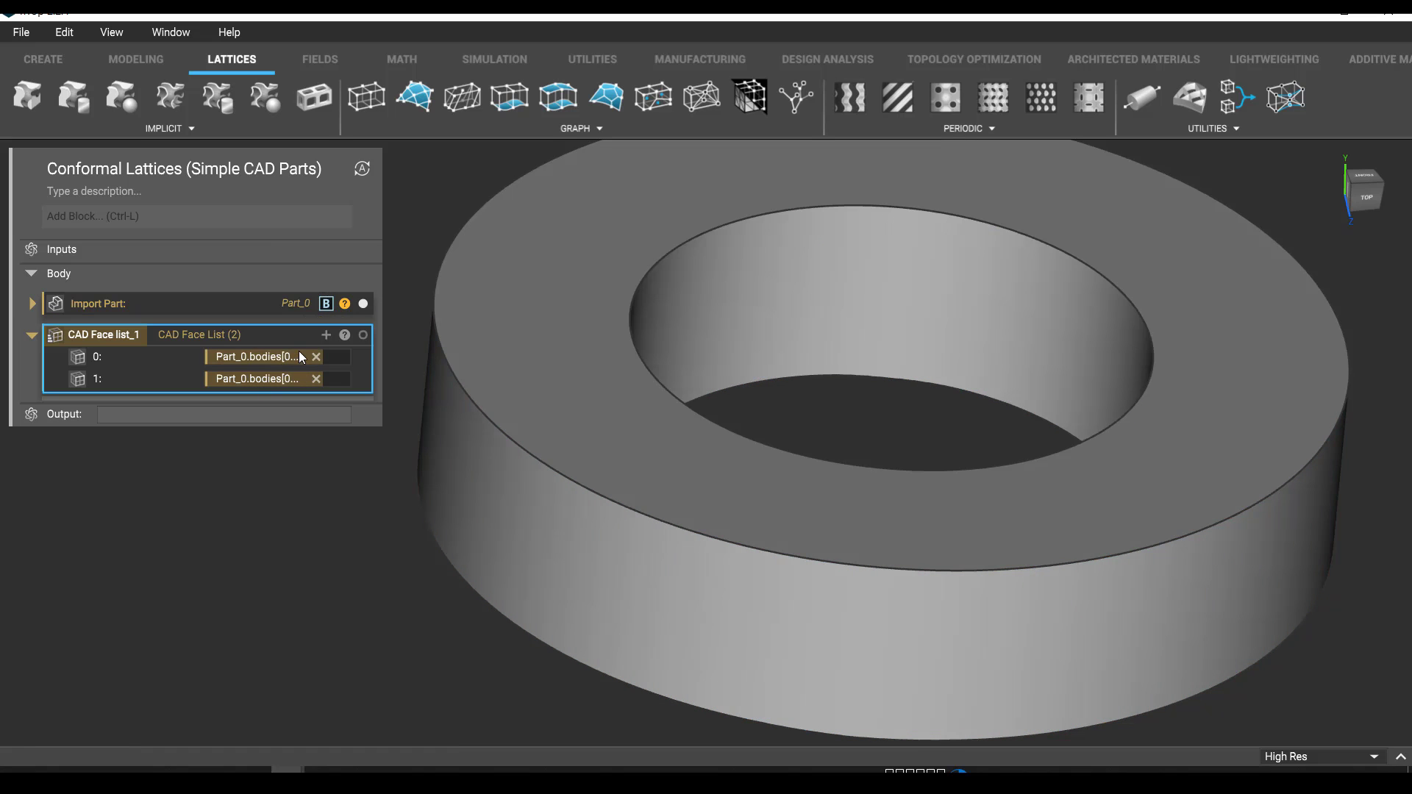
Add a Conformal Lattice between CAD Faces with two Reparameterize CAD Face inputs.
left_click(555, 105)
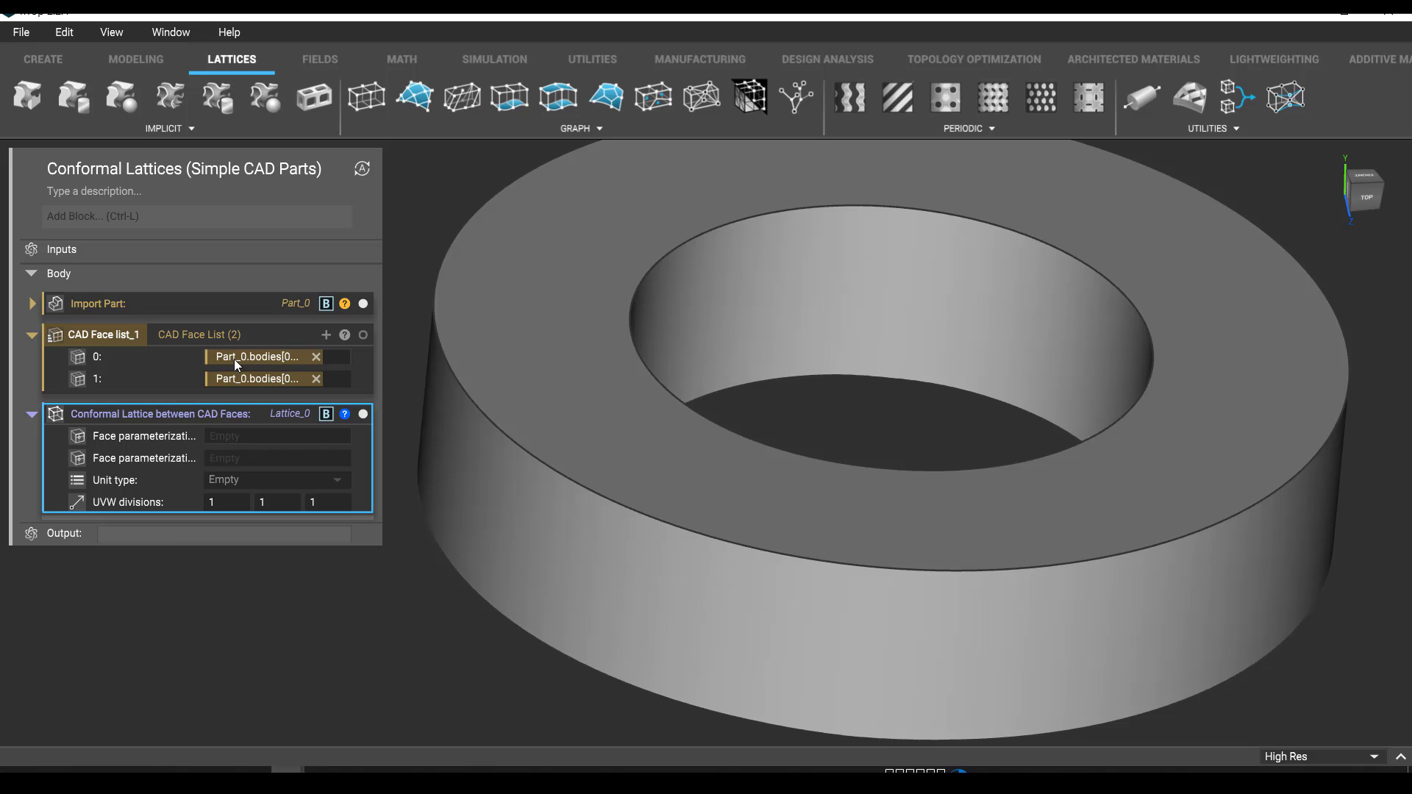
left_click(240, 436)
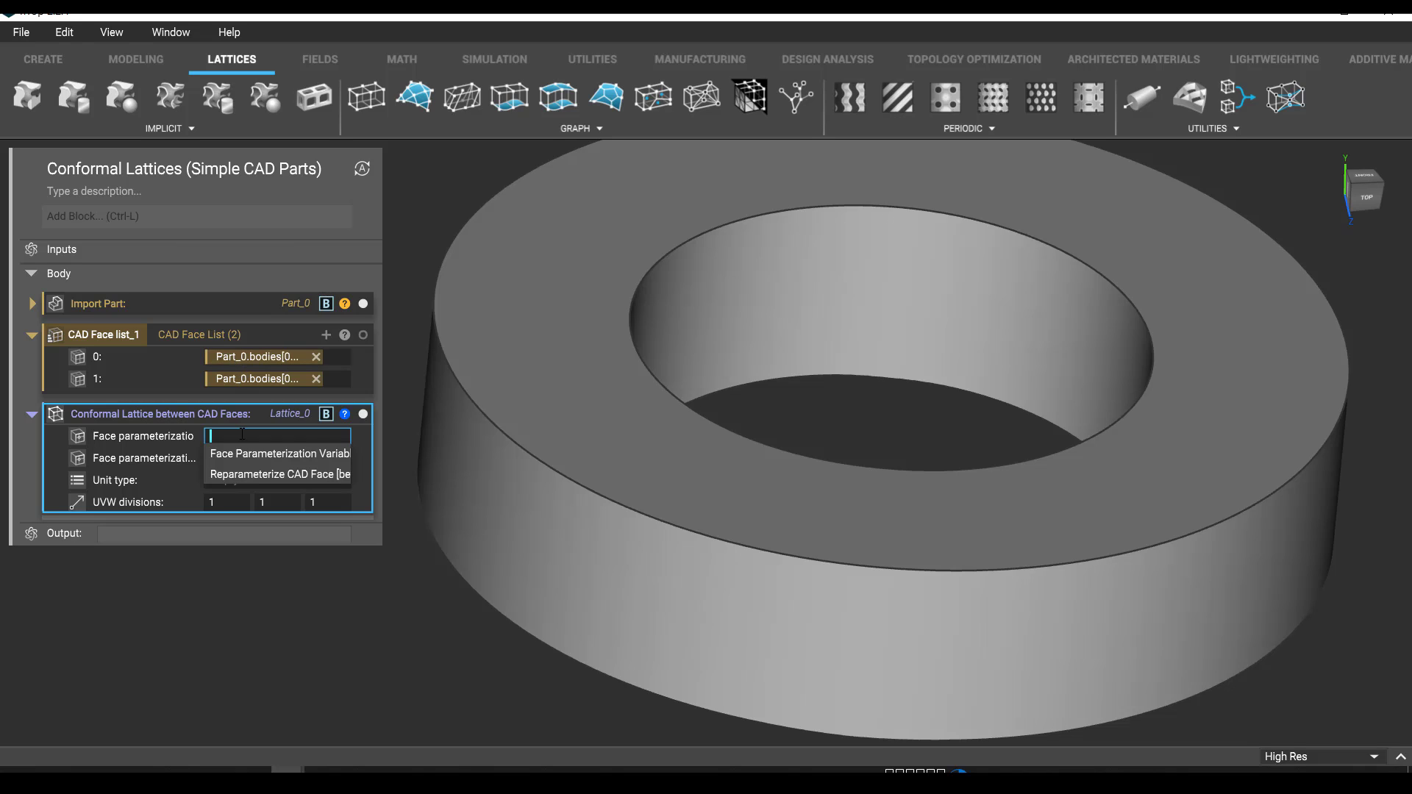
left_click(250, 474)
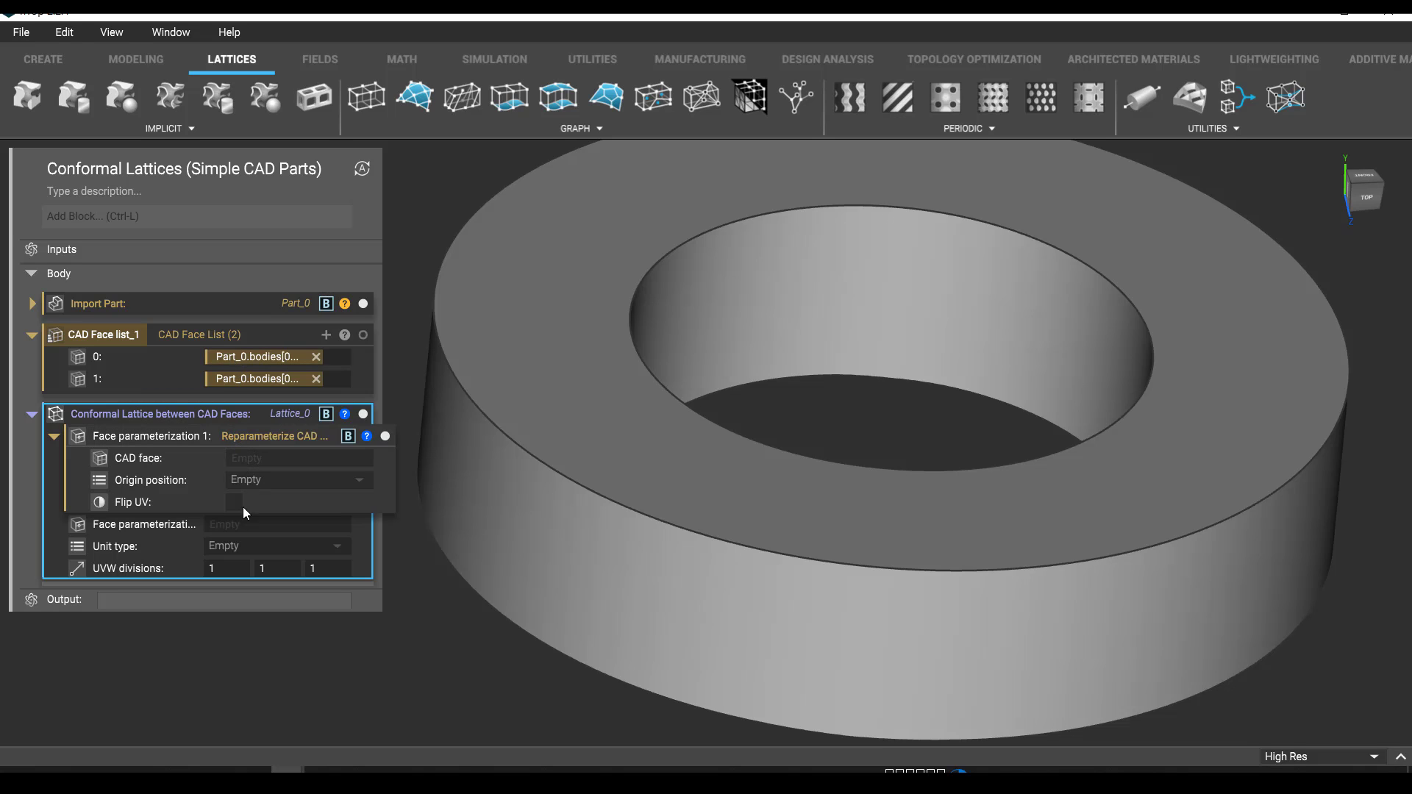
left_click(224, 528)
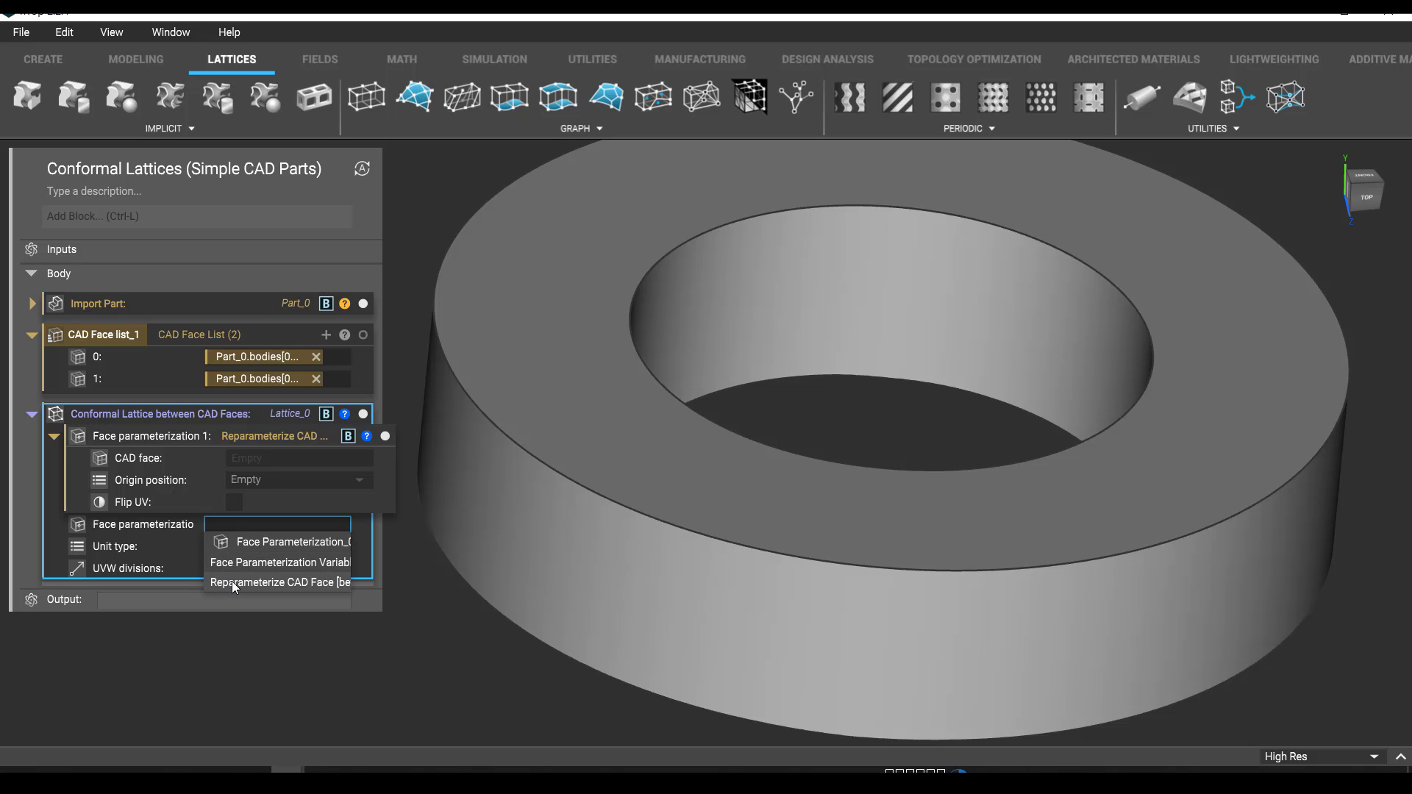
left_click(232, 584)
Assign one ring face to each parameterization with origin (0,0), then delete the face list.
left_click_drag(238, 356, 280, 457)
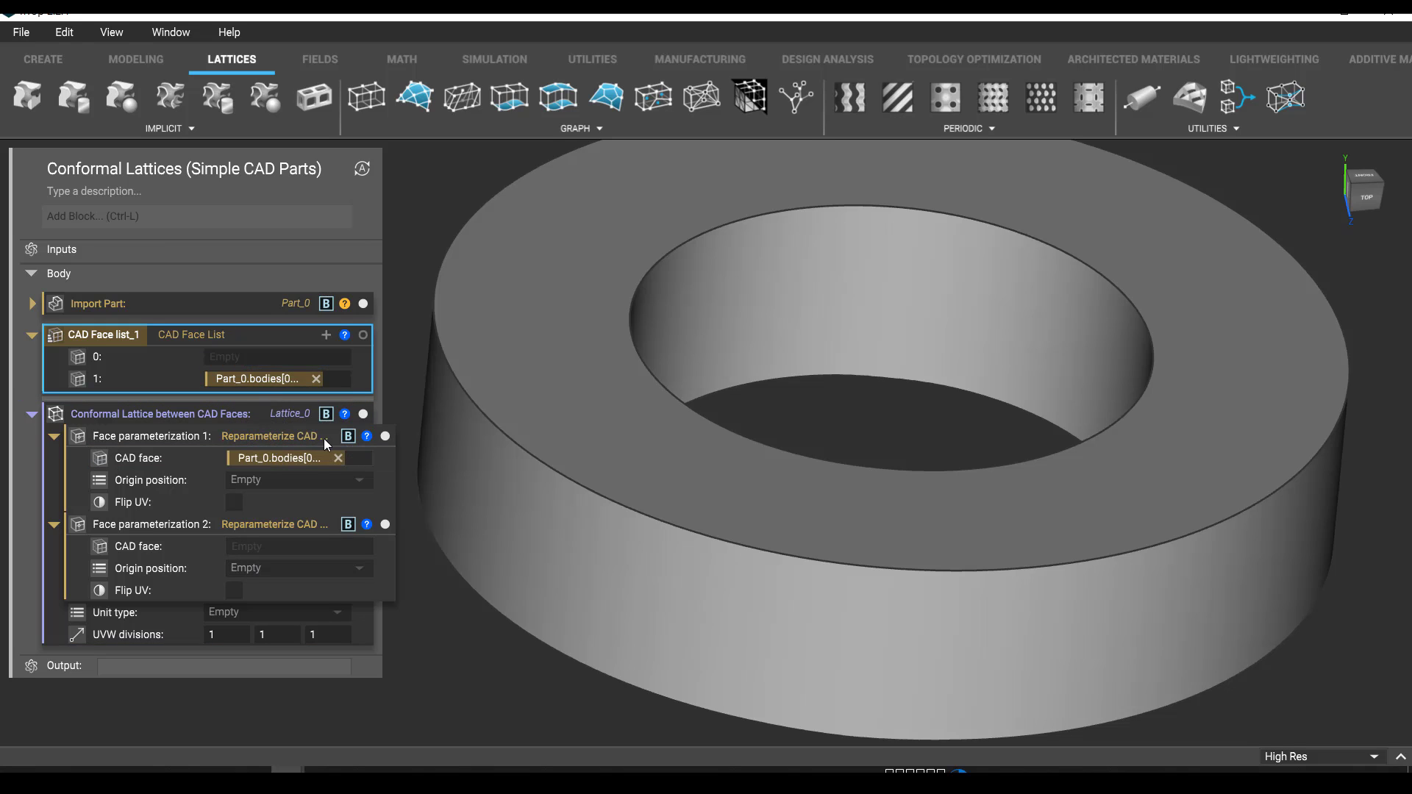
left_click_drag(263, 377, 323, 541)
left_click(314, 479)
left_click(312, 493)
left_click(309, 568)
left_click(310, 582)
left_click(281, 329)
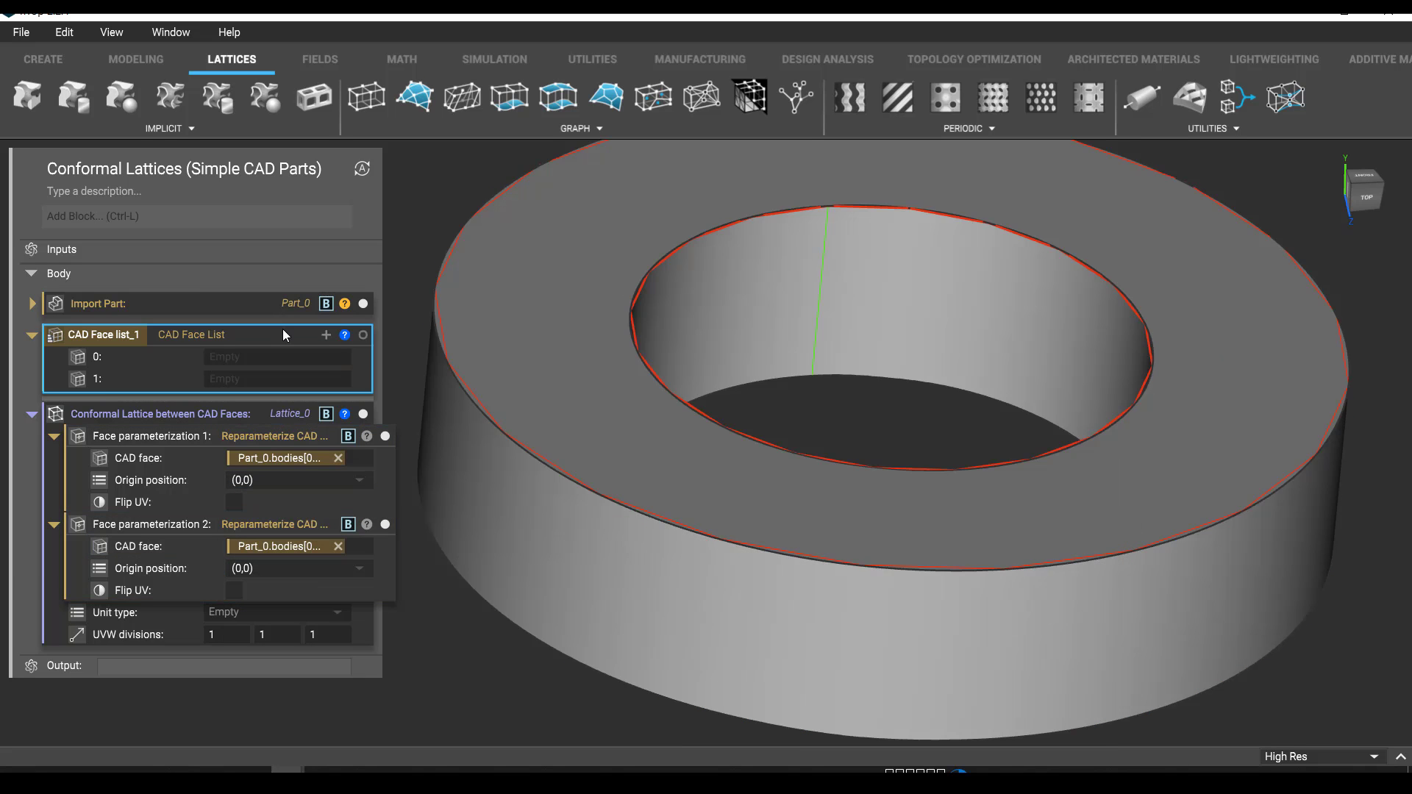
key("Delete")
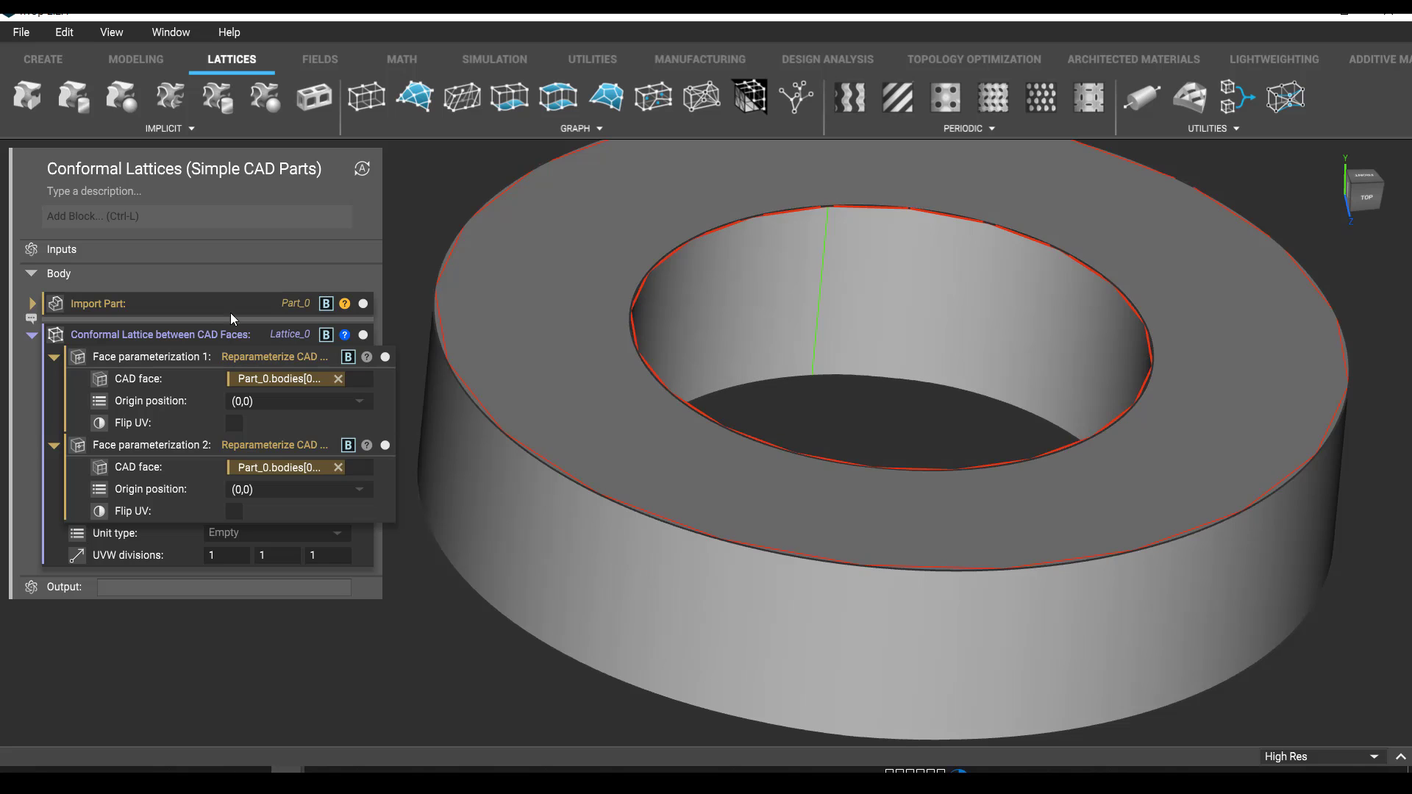
Hide the imported ring and switch the second face origin to (1,0), then back to (0,0).
left_click(363, 303)
right_click_drag(596, 255, 728, 215)
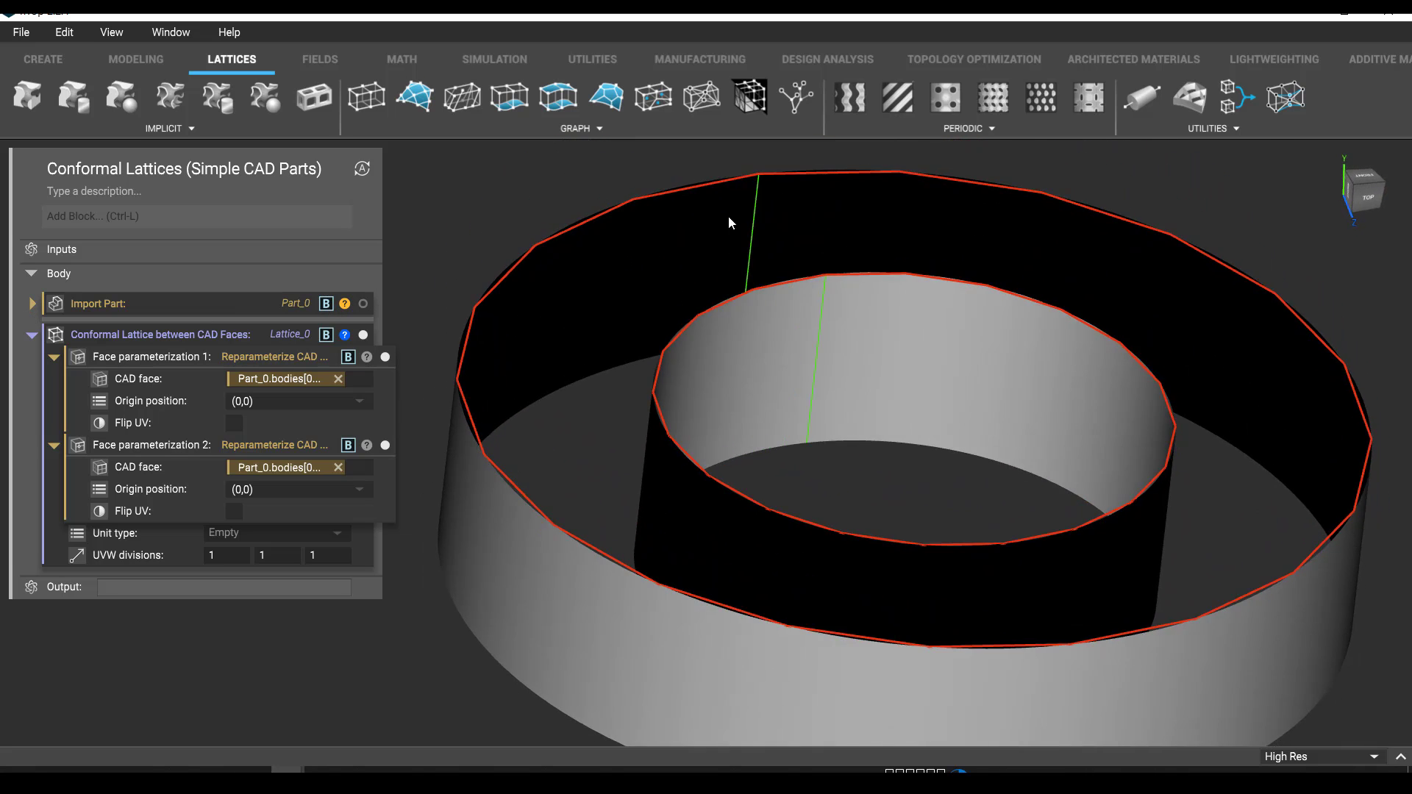
left_click(262, 490)
left_click(272, 519)
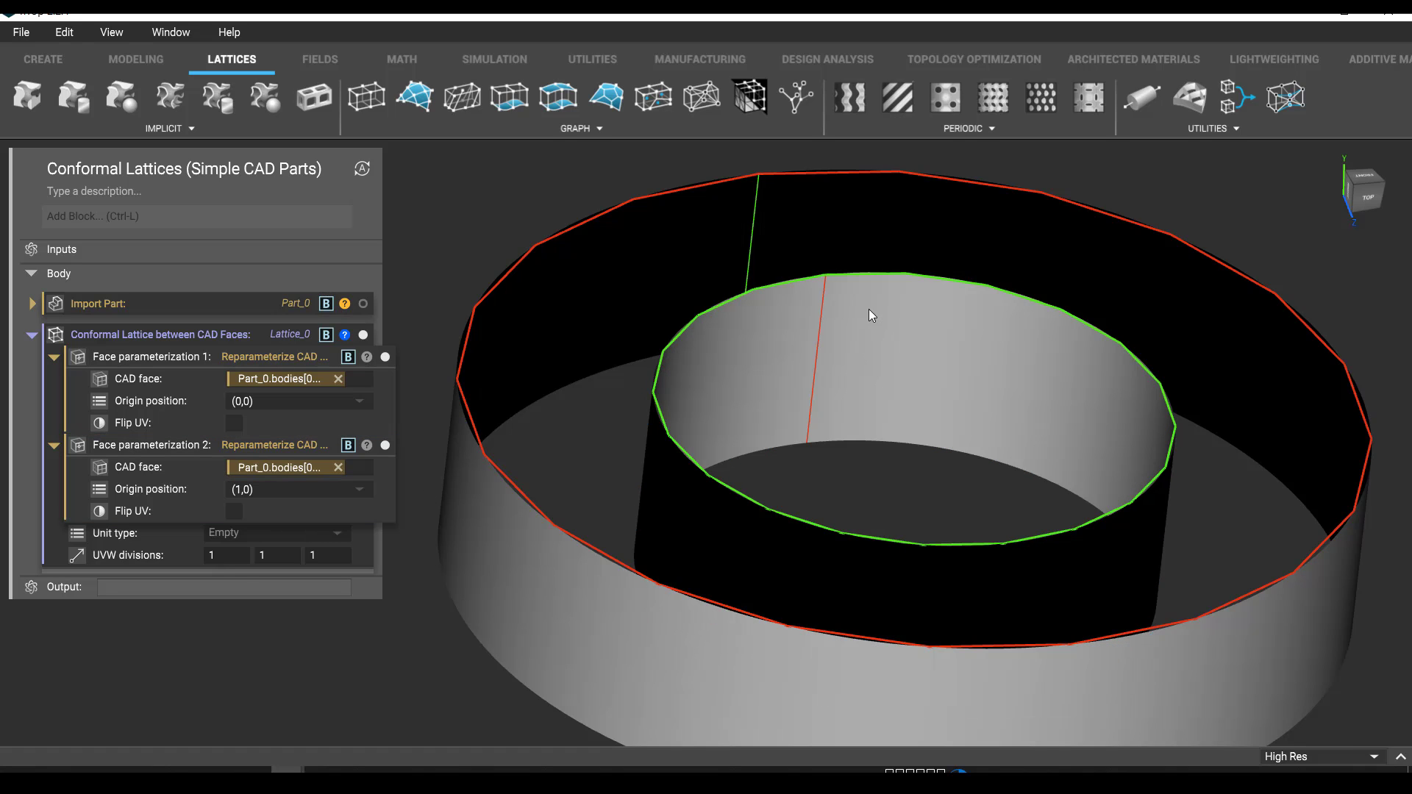
left_click(267, 491)
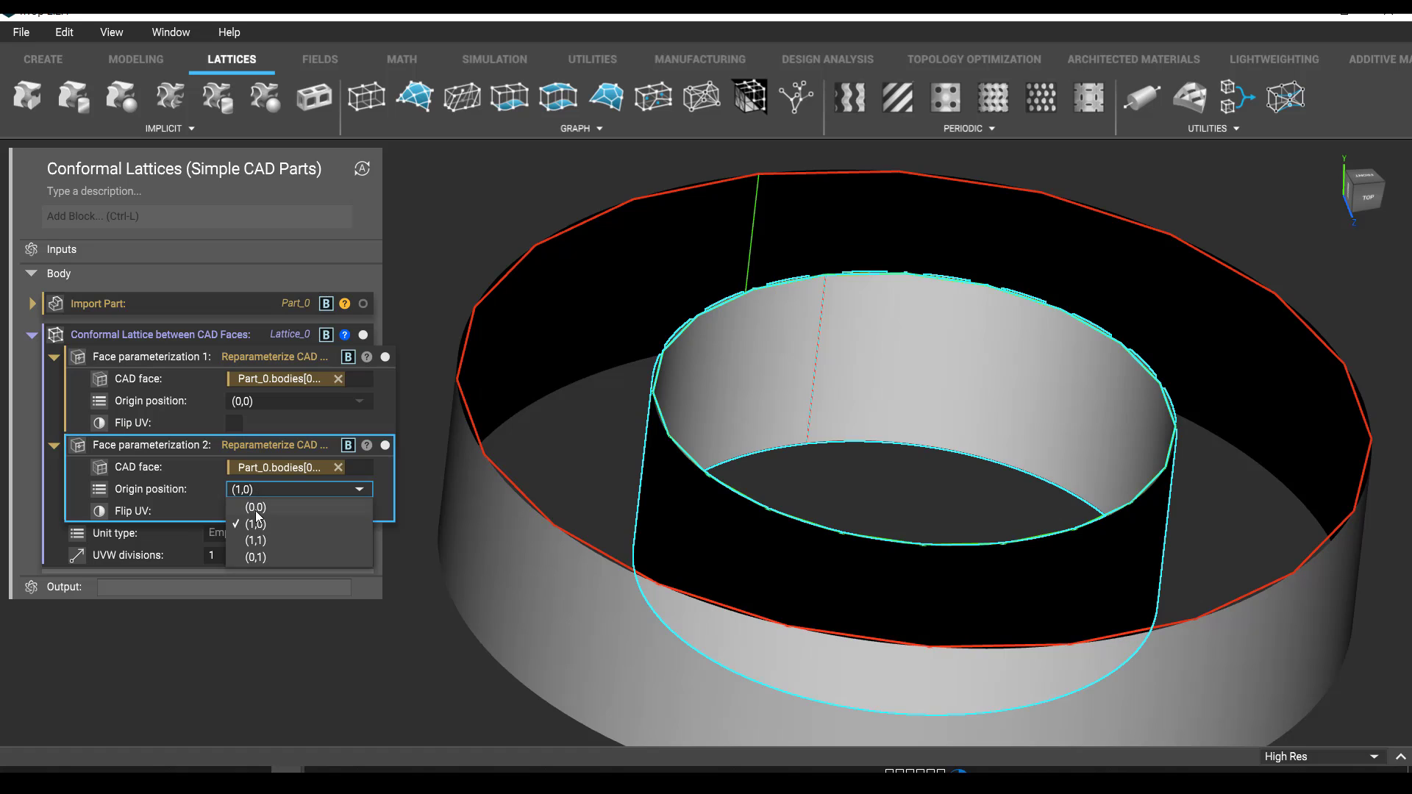
left_click(266, 512)
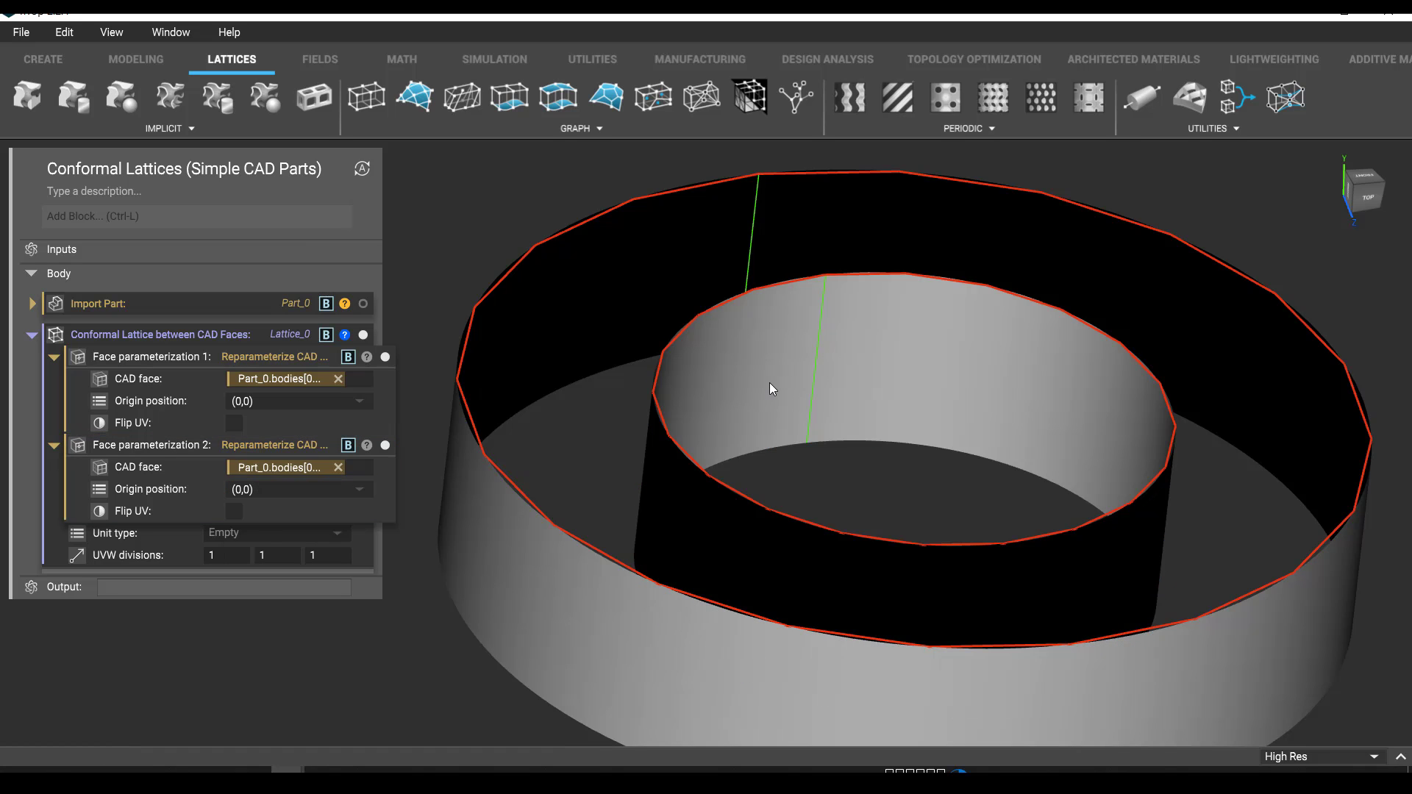
right_click_drag(769, 389, 766, 371)
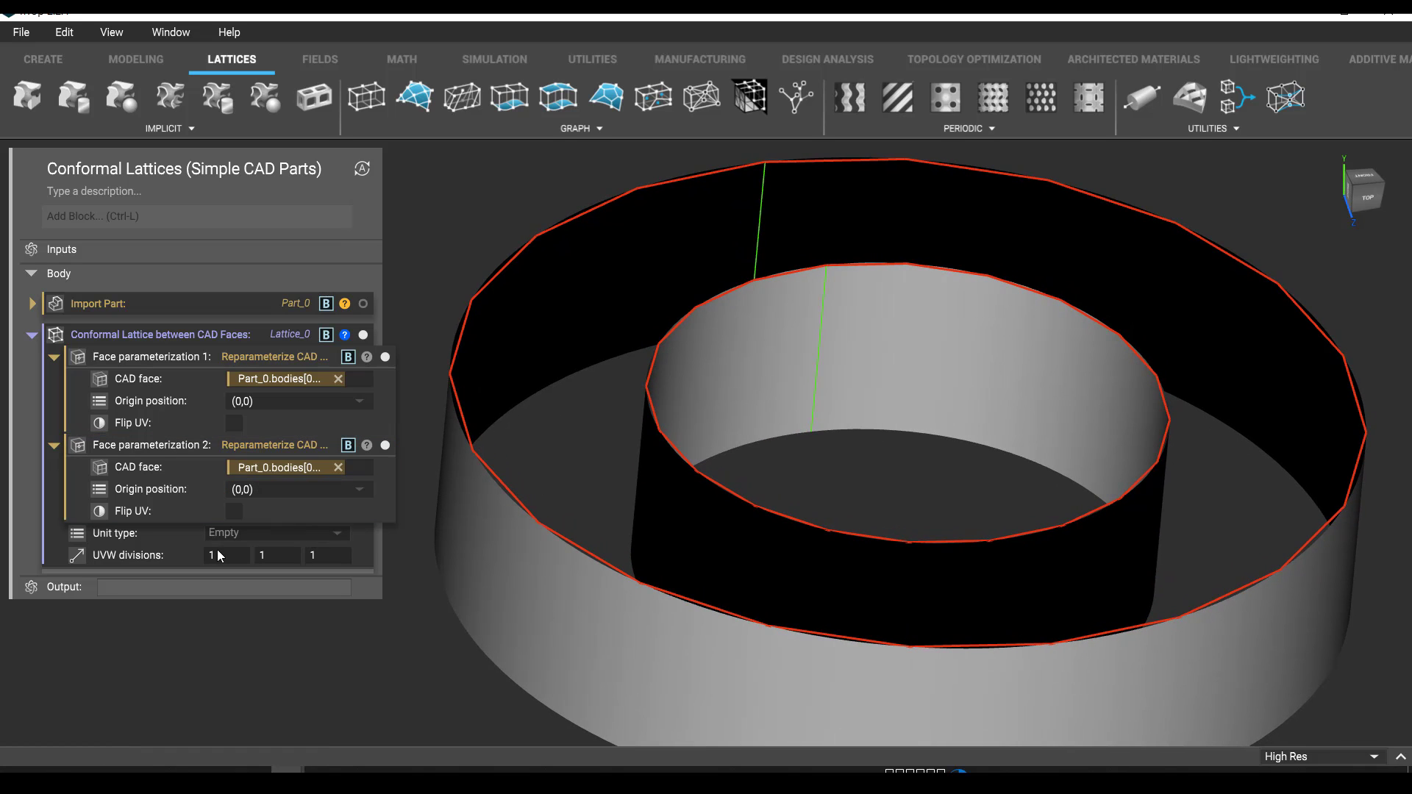
left_click(197, 336)
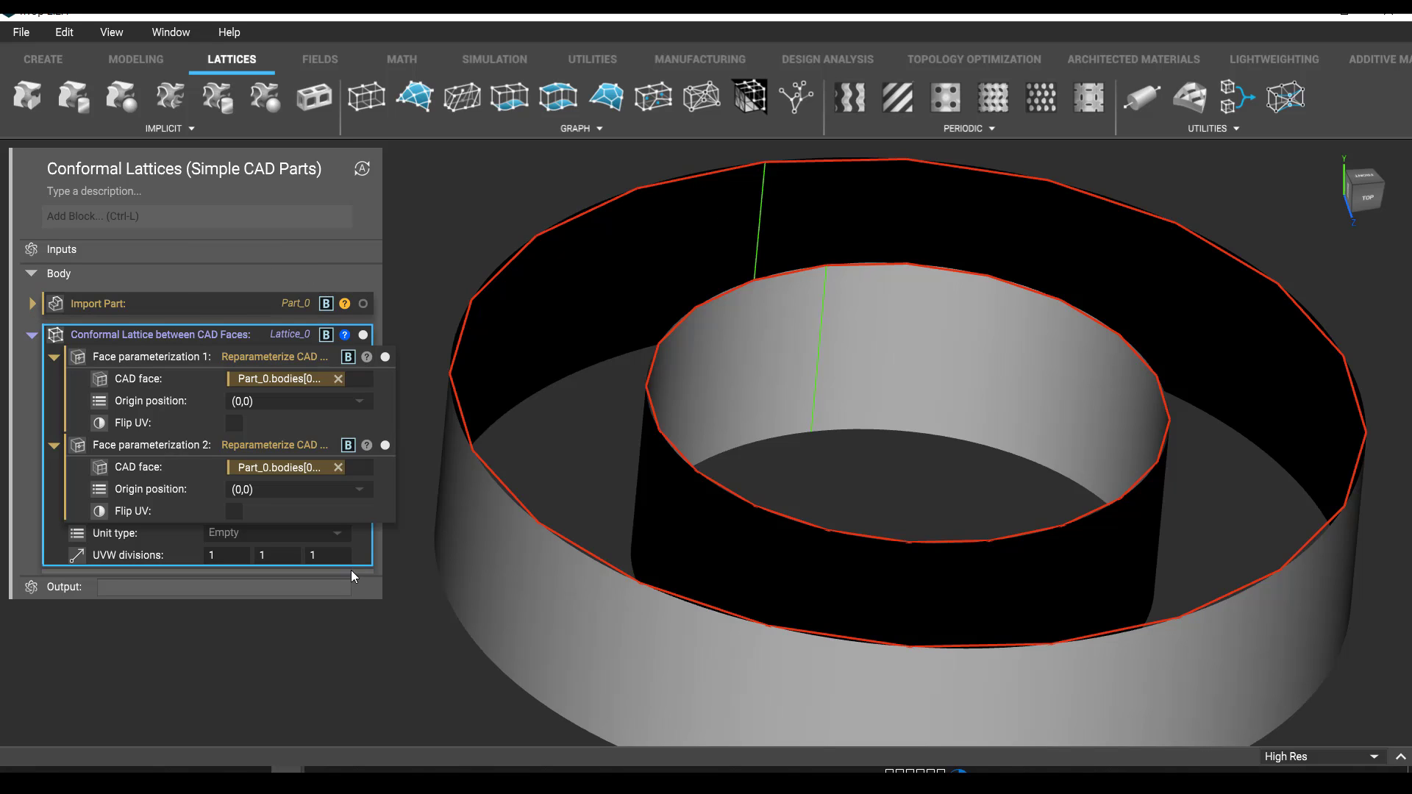
Set the conformal lattice to Body centered cubic cells with UVW divisions 50, 5, 5.
left_click(228, 535)
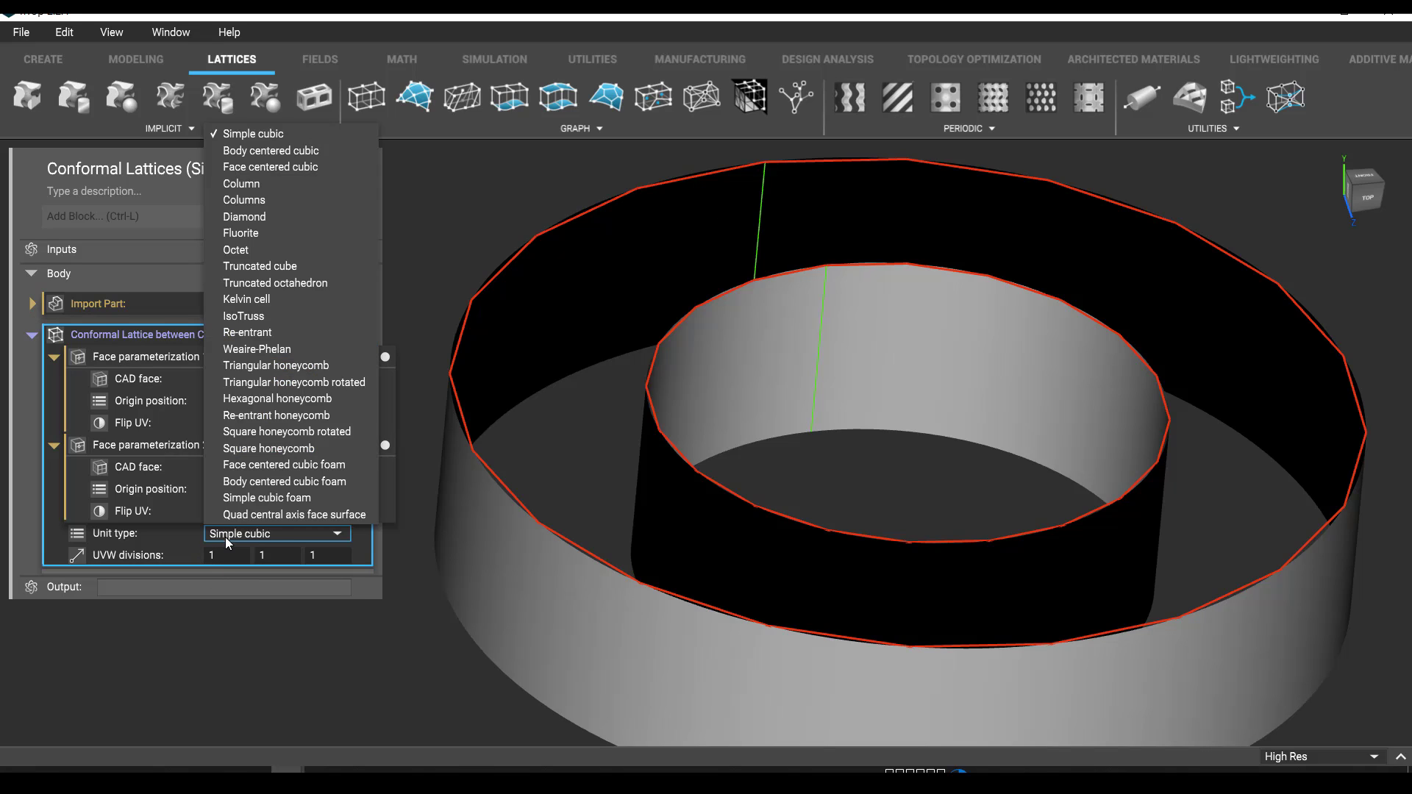
left_click(305, 151)
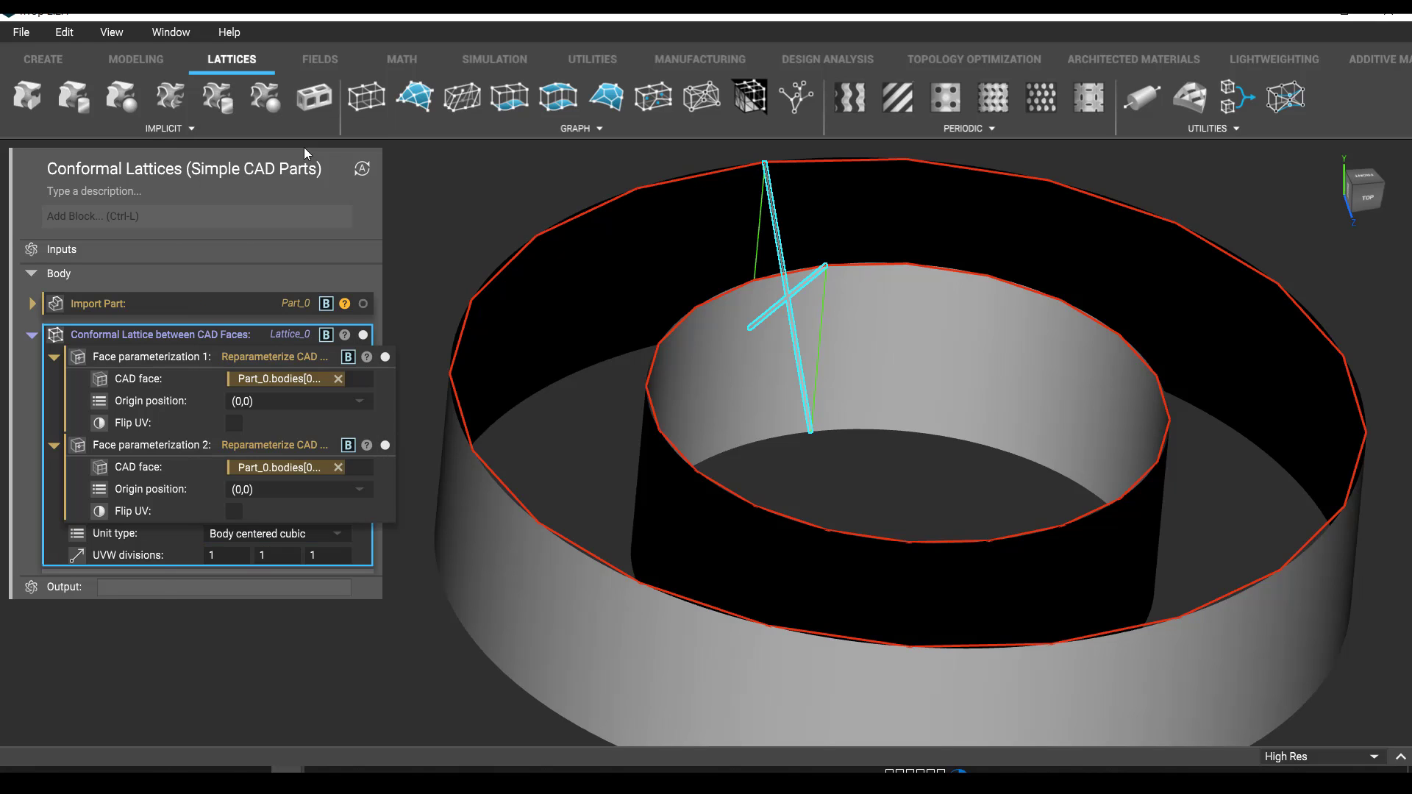
left_click(244, 554)
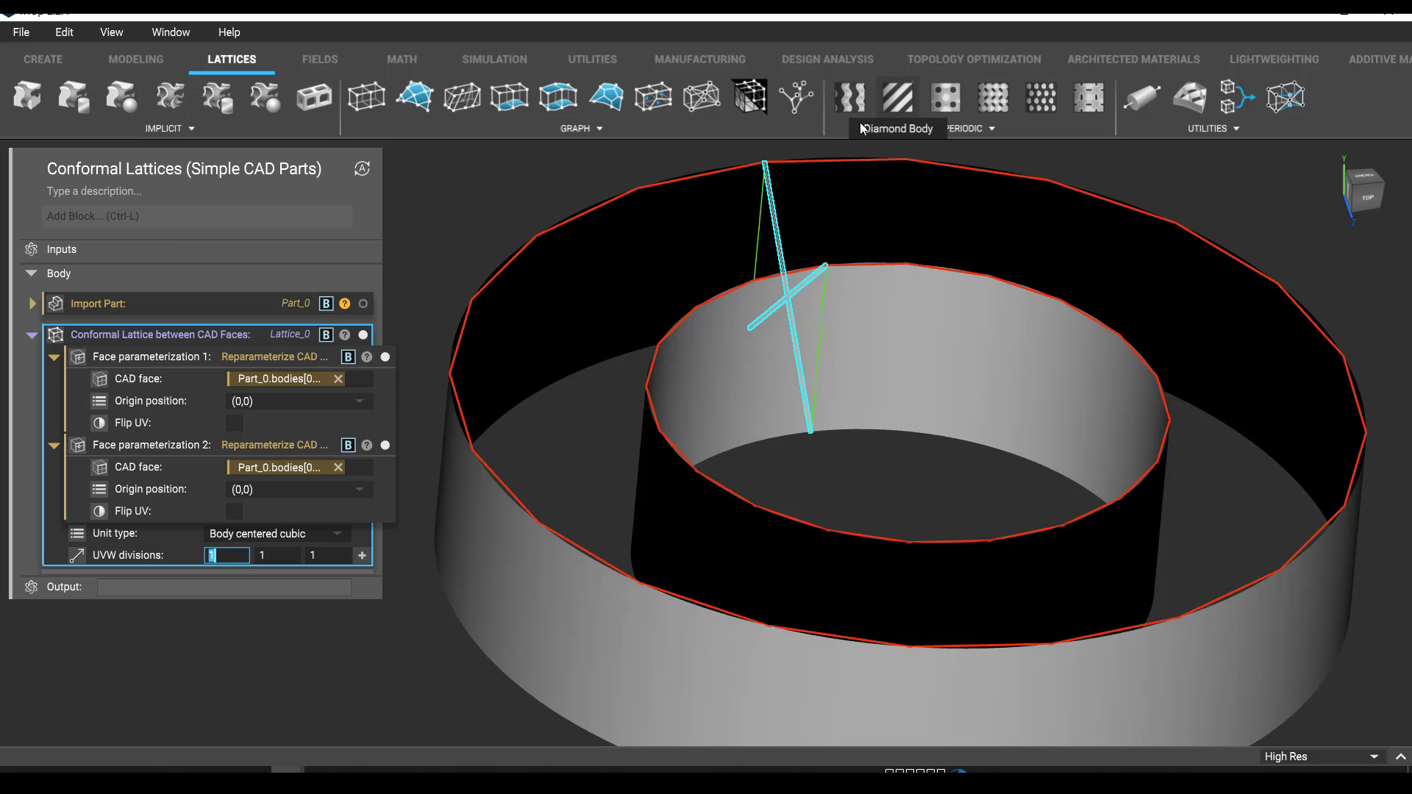
type("50")
key("Tab")
right_click_drag(765, 174, 765, 224)
type("5")
key("Tab")
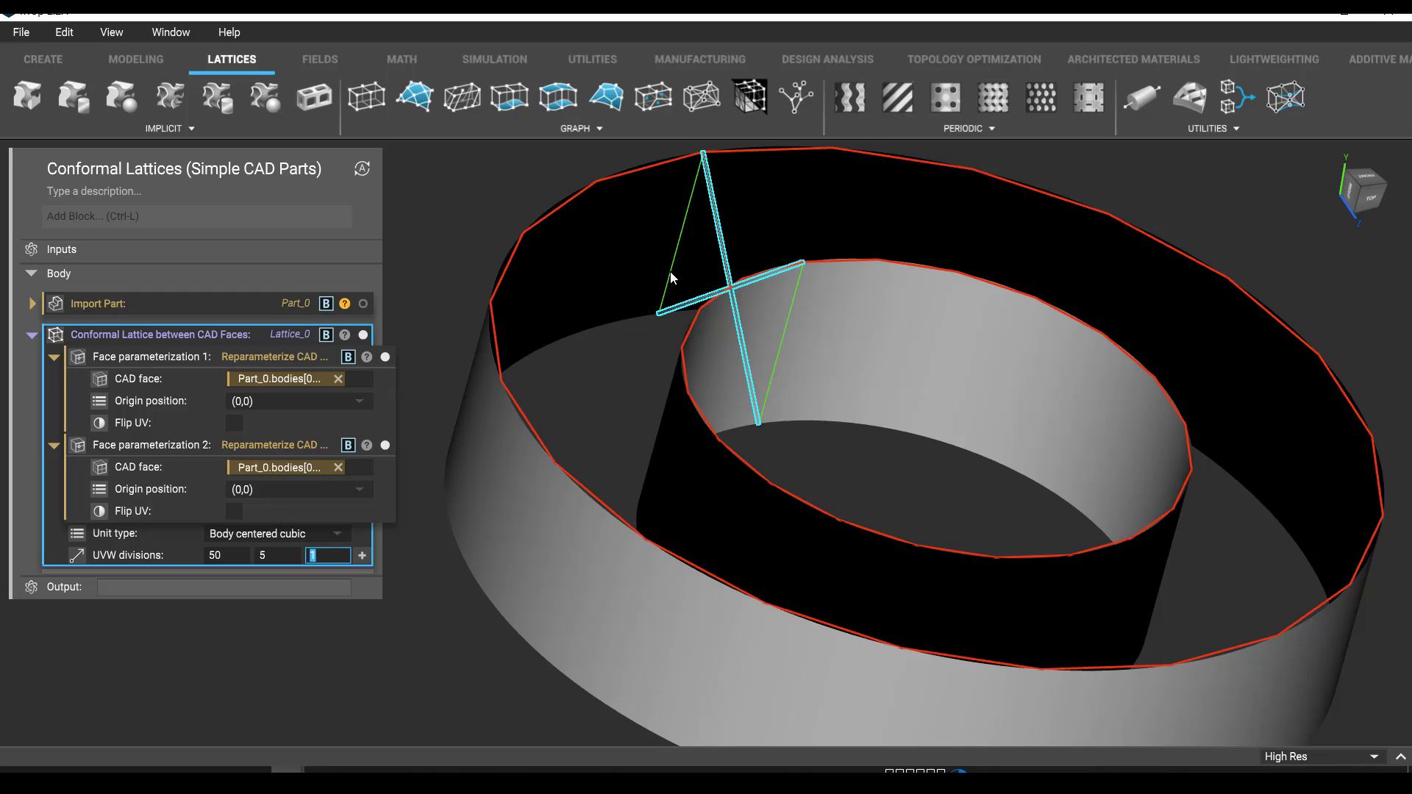
type("5")
right_click_drag(809, 331, 889, 517)
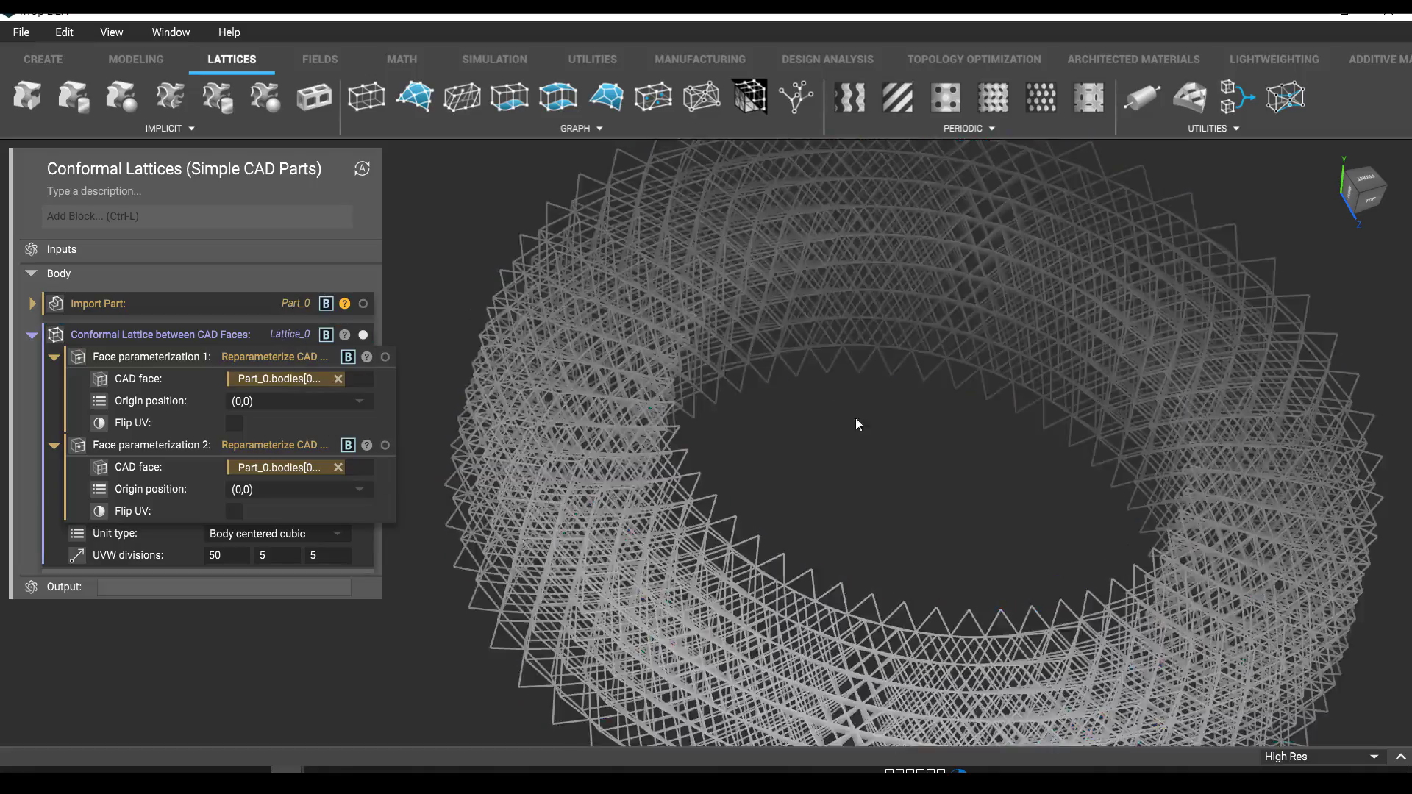
Inspect the lattice ring from several angles, briefly showing the first face surface.
right_click_drag(854, 418, 800, 508)
right_click_drag(794, 459, 487, 243)
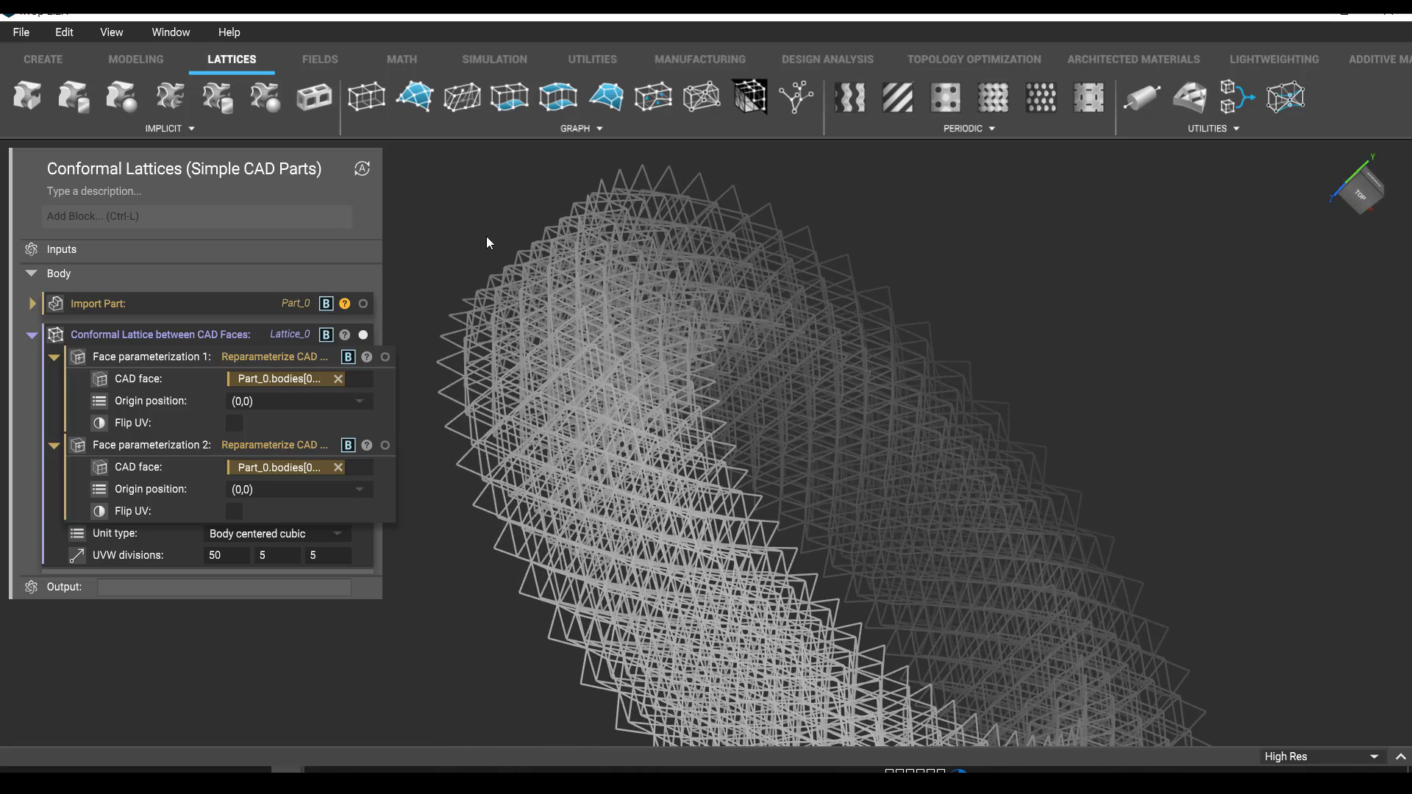
left_click(386, 357)
left_click(577, 215)
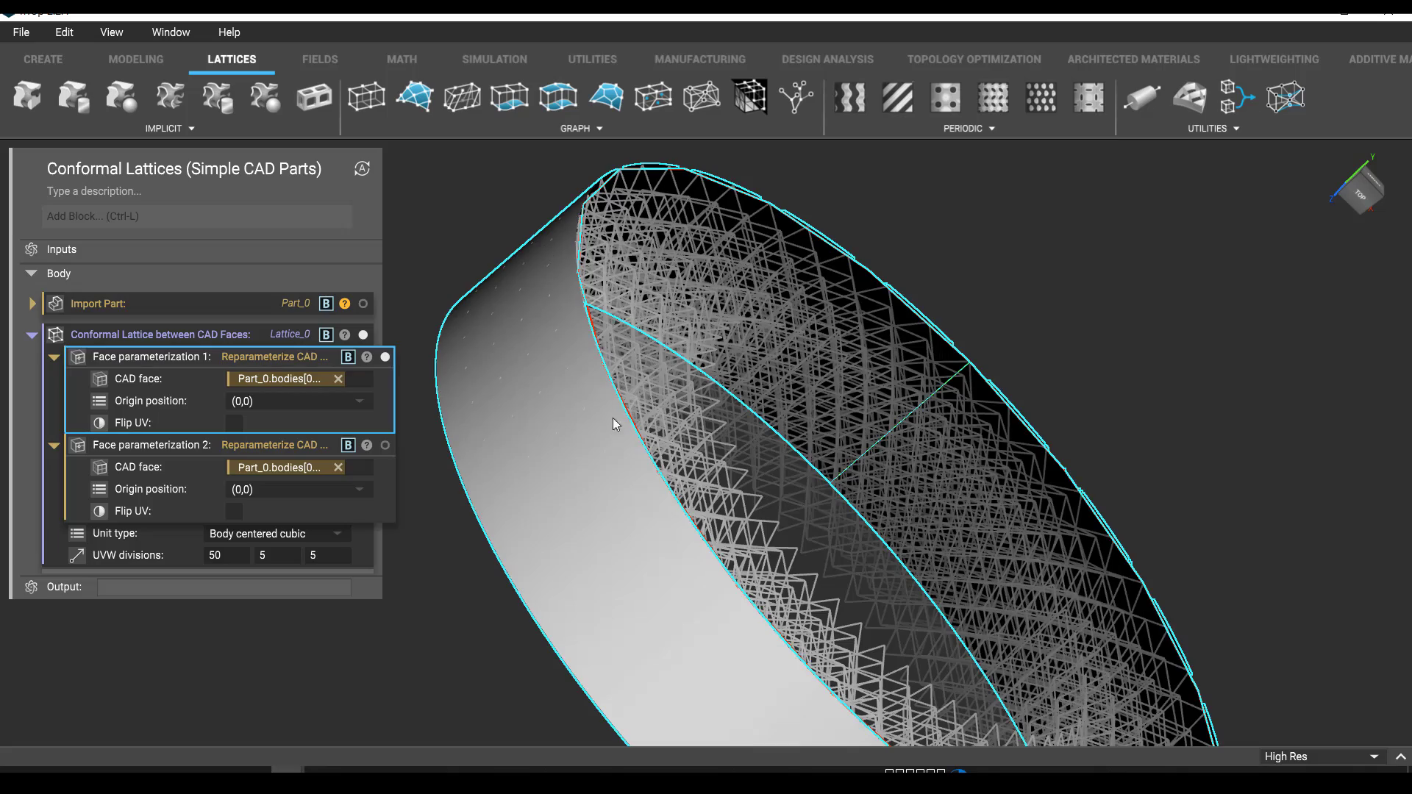
right_click_drag(548, 335, 441, 353)
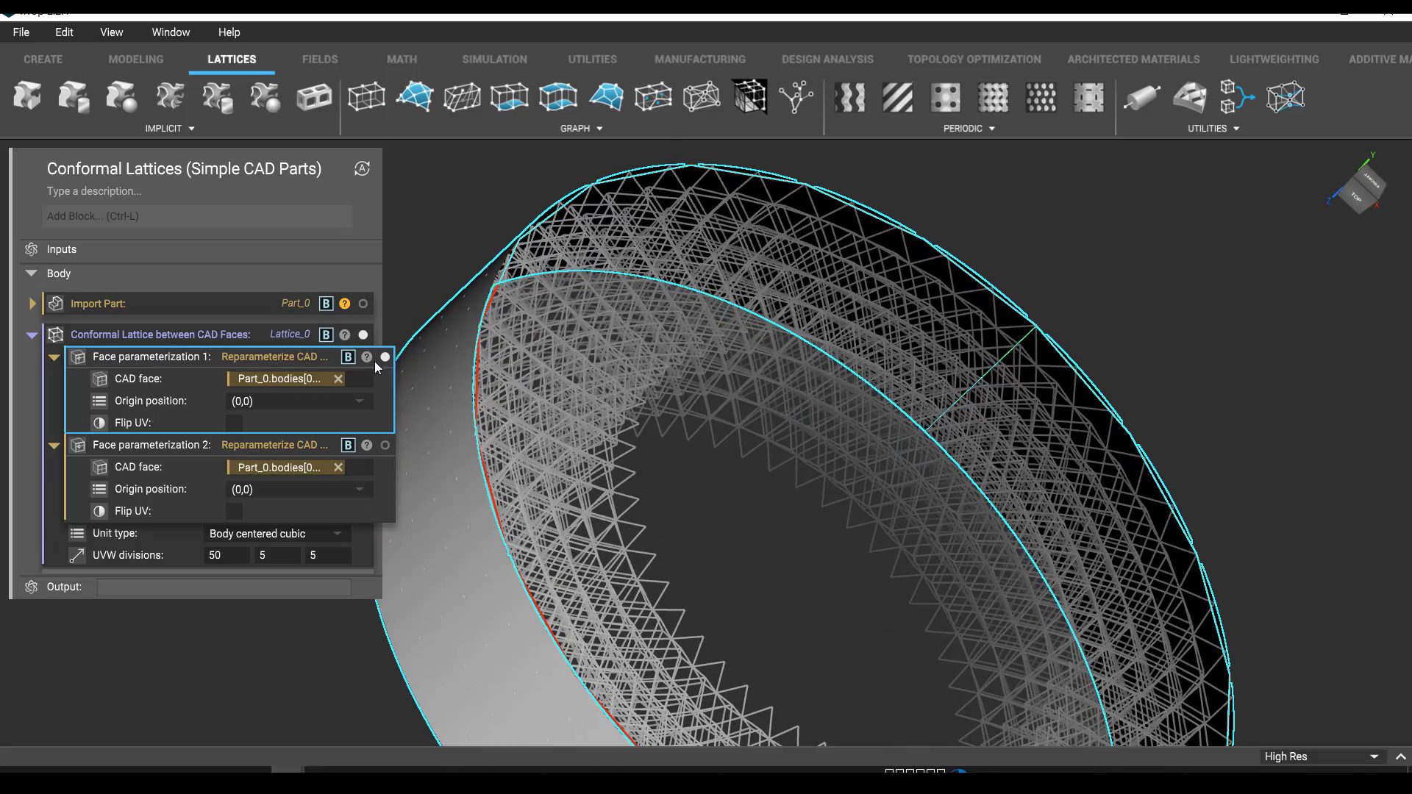
left_click(385, 356)
Orbit around Lattice_0 and collapse Face parameterization 1 and 2.
right_click_drag(508, 276, 685, 176)
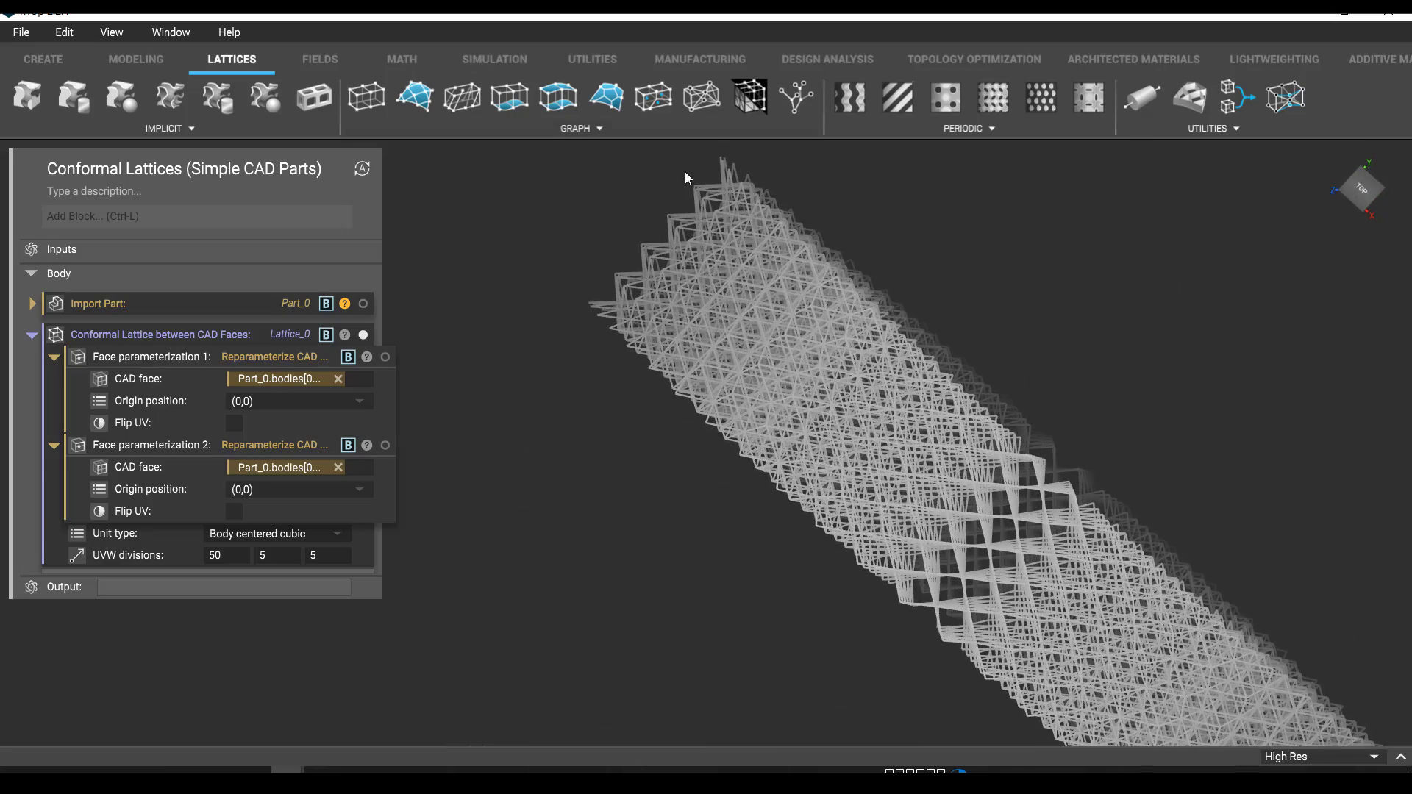
right_click_drag(710, 307, 577, 375)
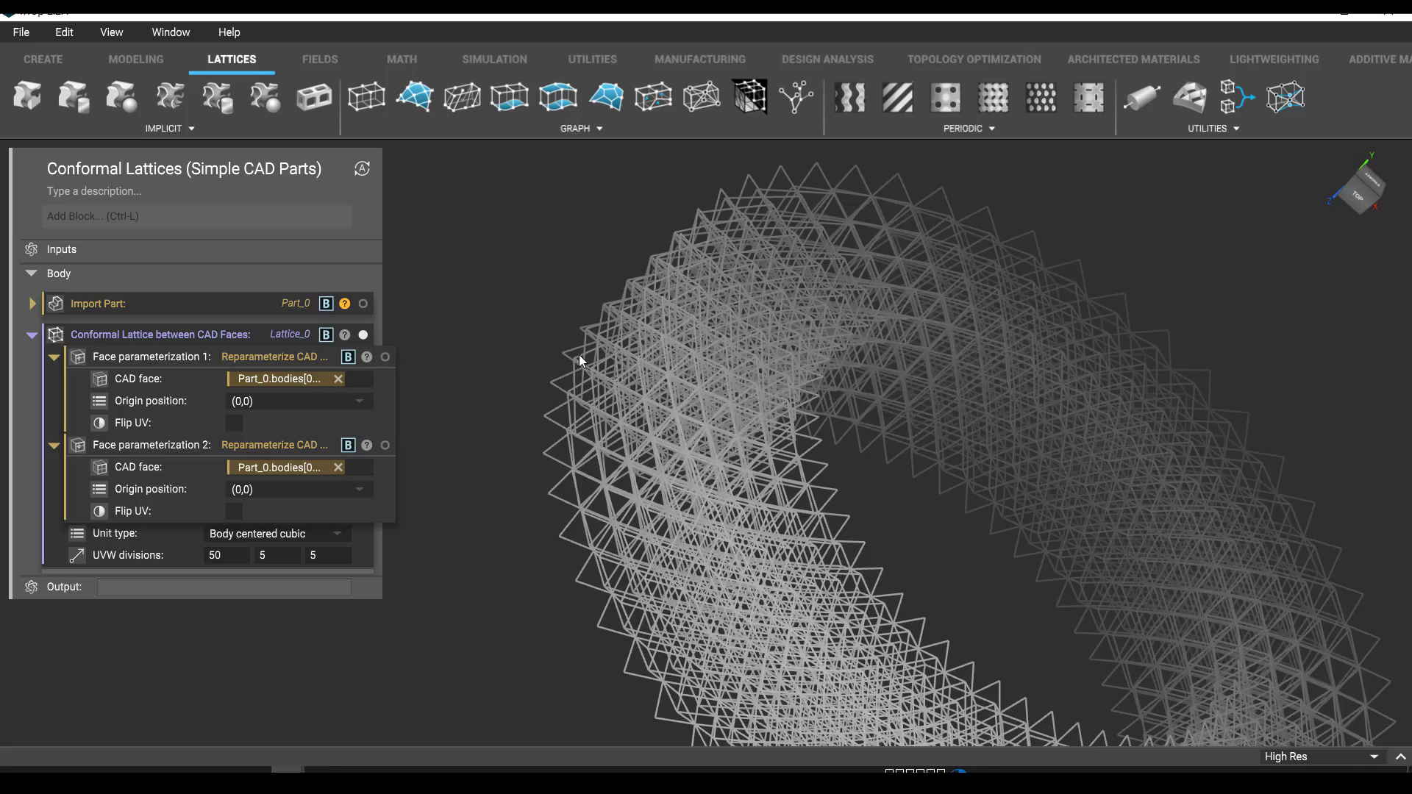
right_click_drag(572, 532, 1003, 453)
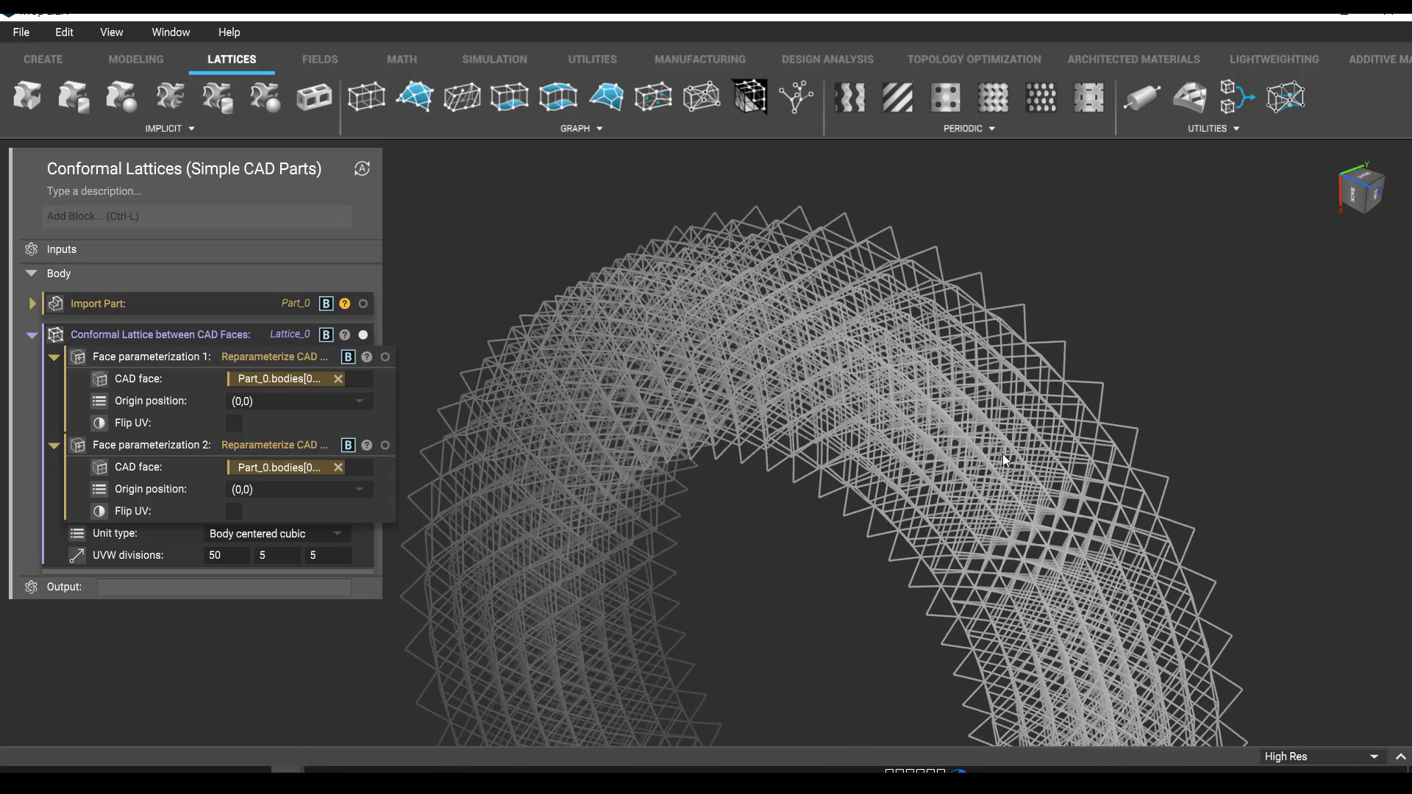
left_click(56, 358)
left_click(53, 380)
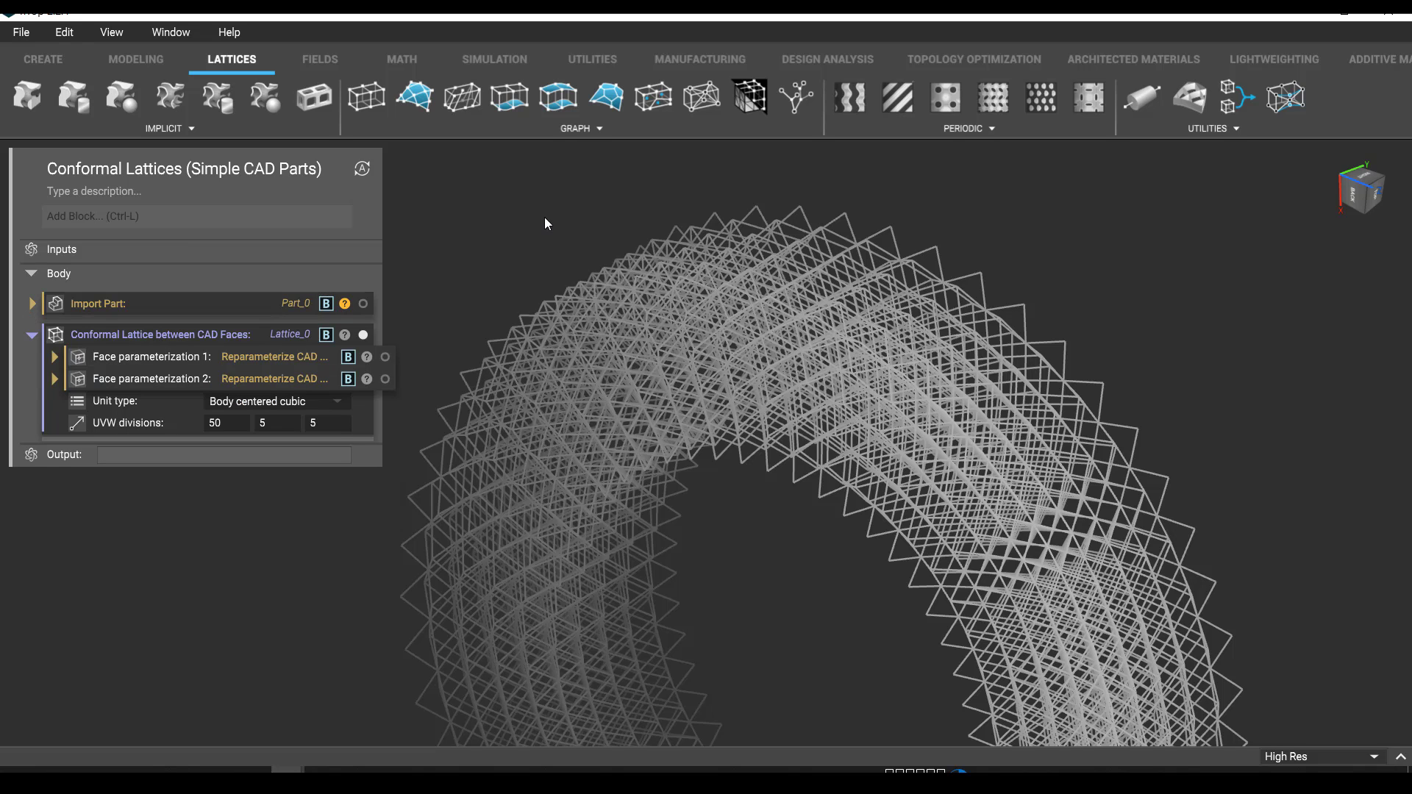
Add a Conformal Lattice from CAD Face on Face parameterization 1 with UVW 50, 5, 1 and offset 0.
left_click(510, 94)
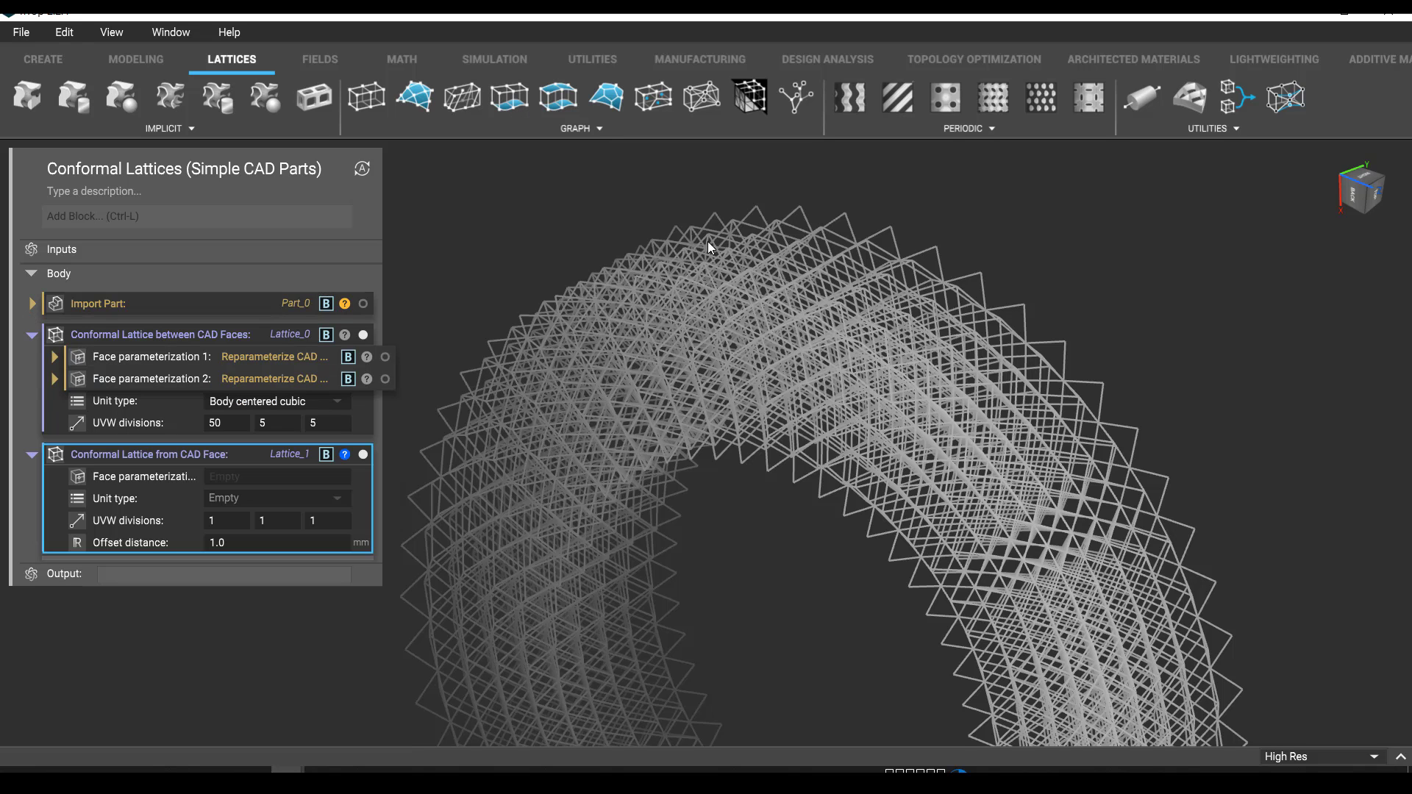
left_click(385, 357)
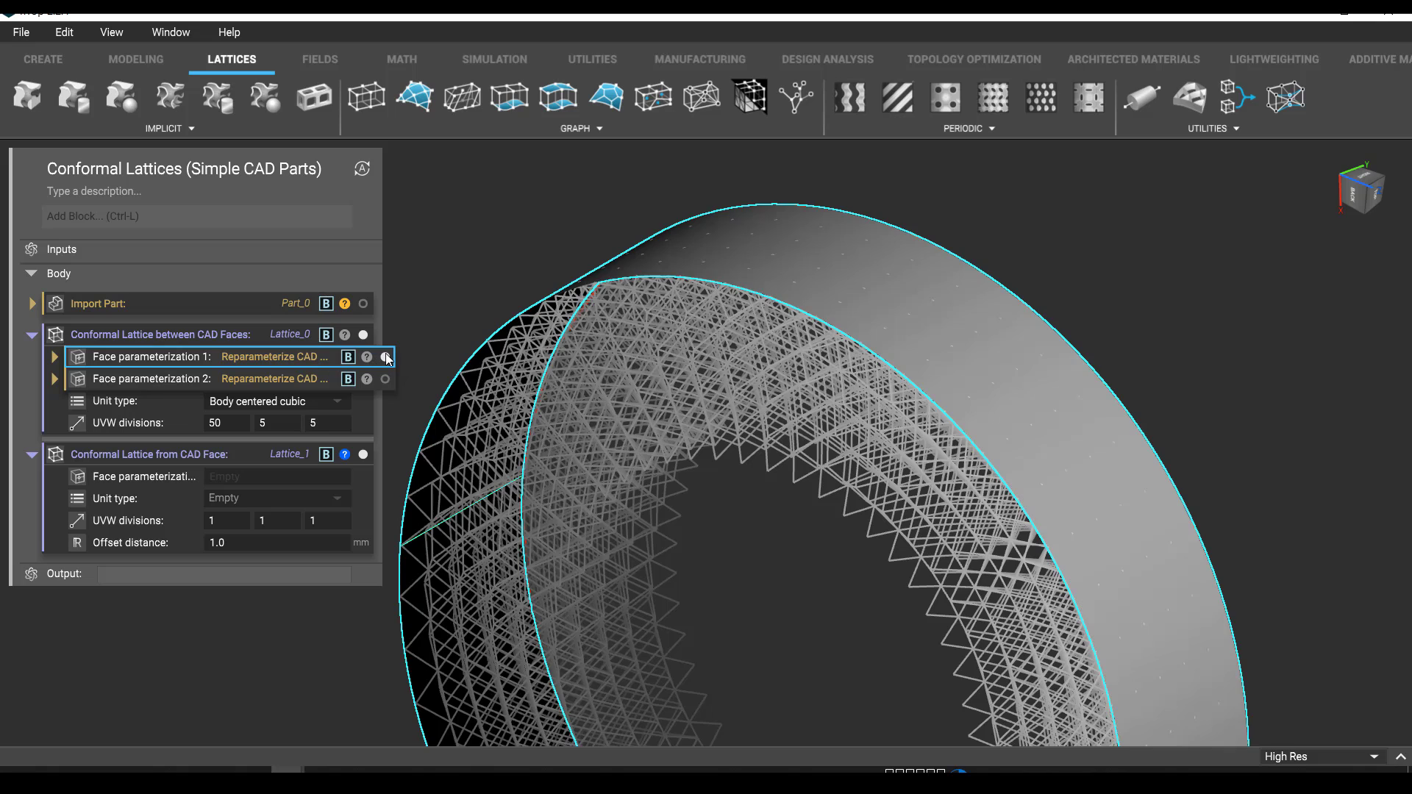
left_click_drag(277, 362, 305, 470)
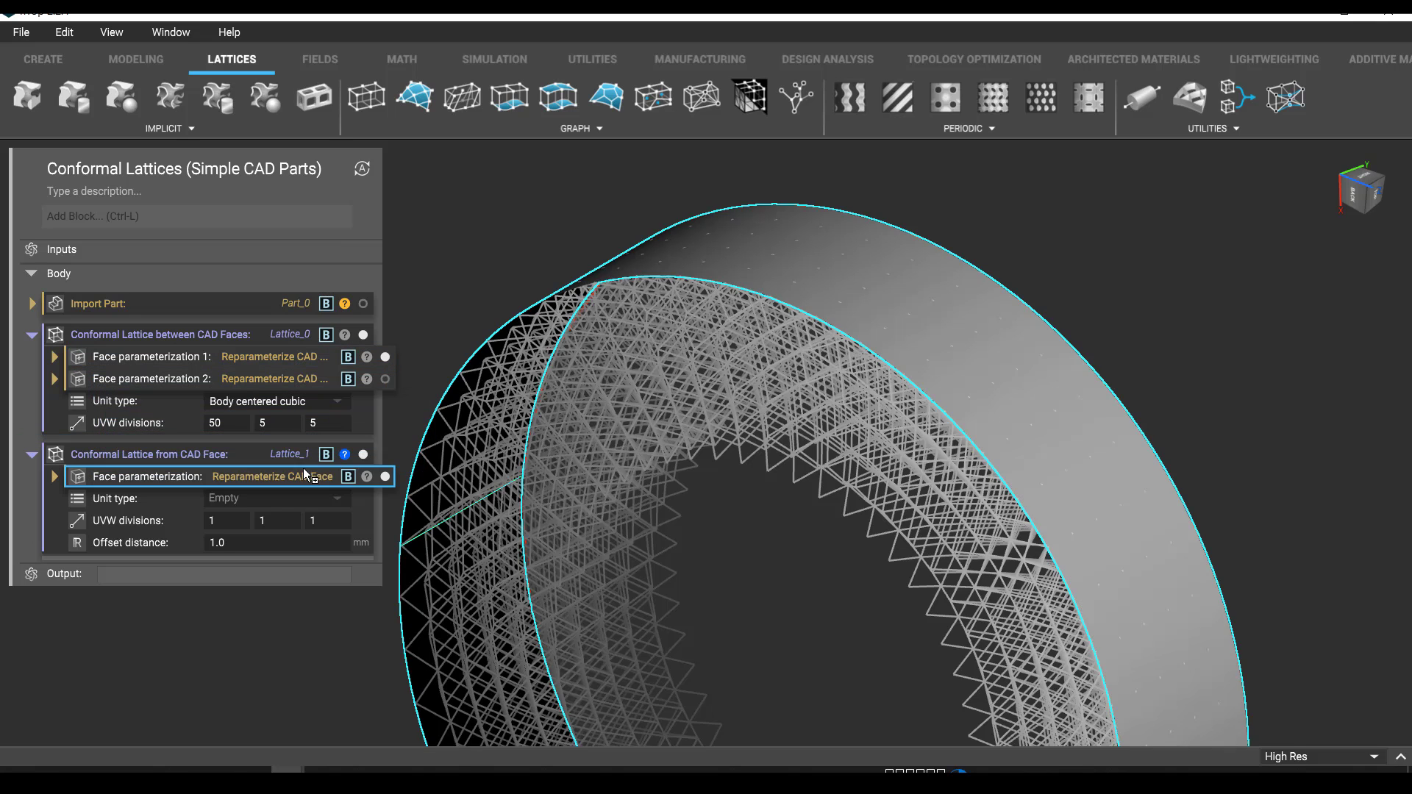
double_click(240, 520)
type("50")
key("Tab")
key("Tab")
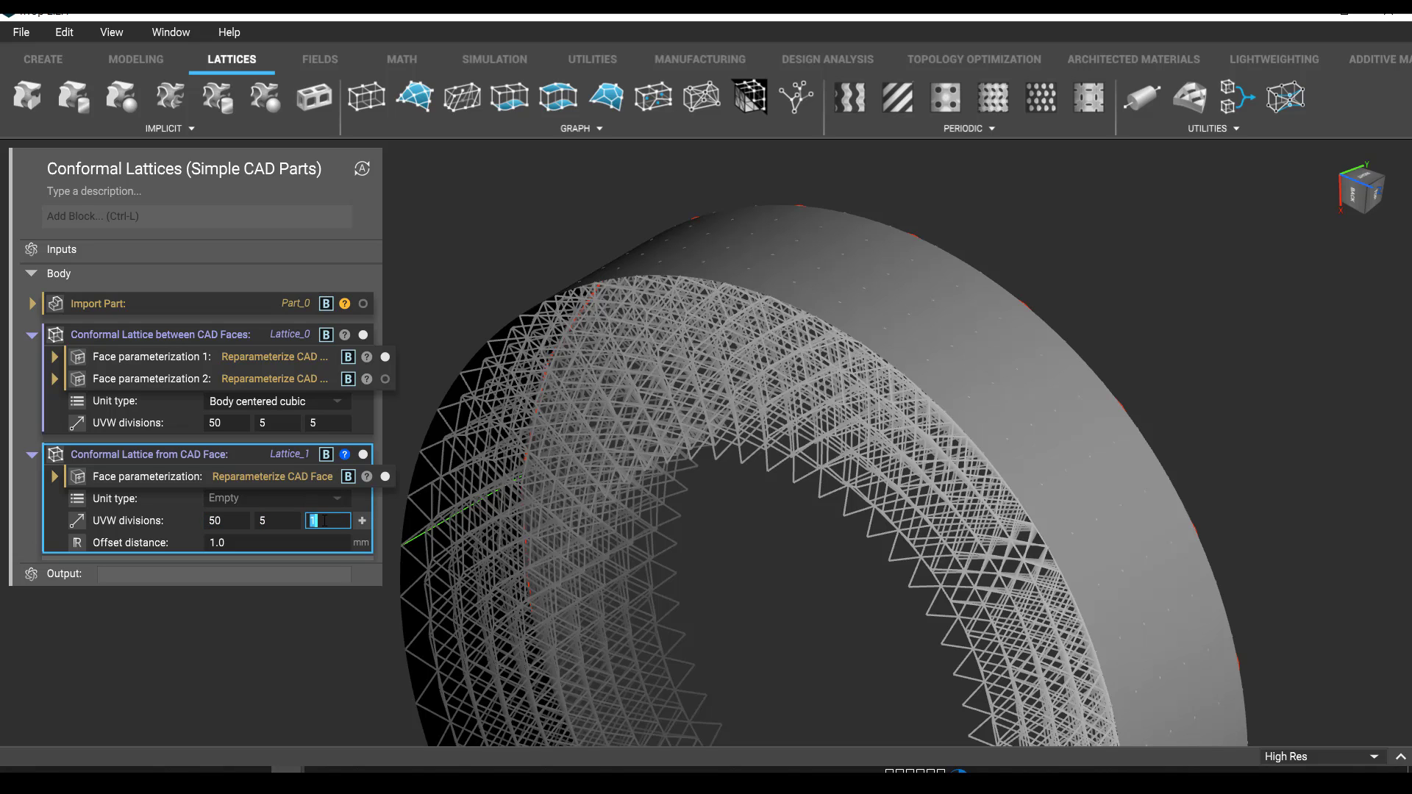
key("Tab")
type("0")
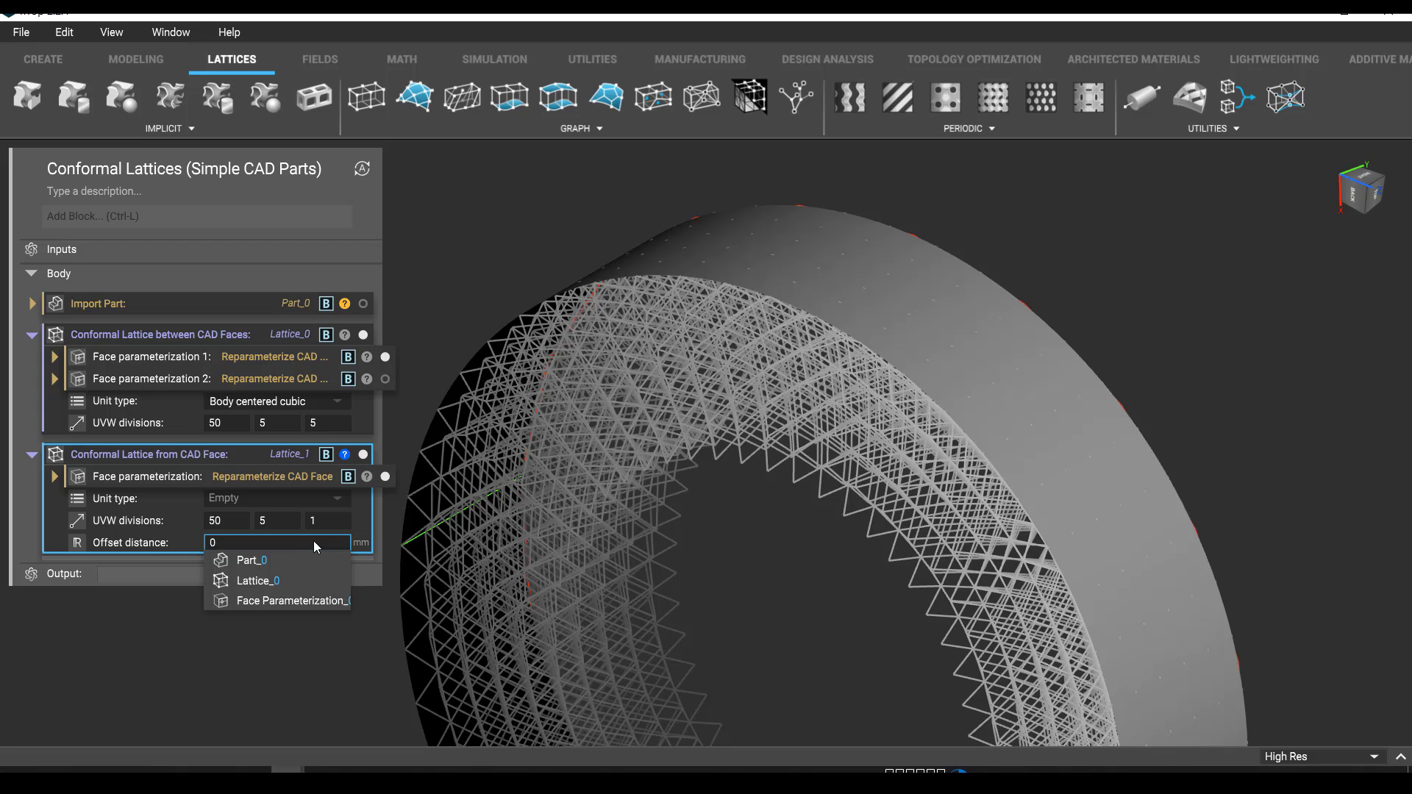
left_click(169, 705)
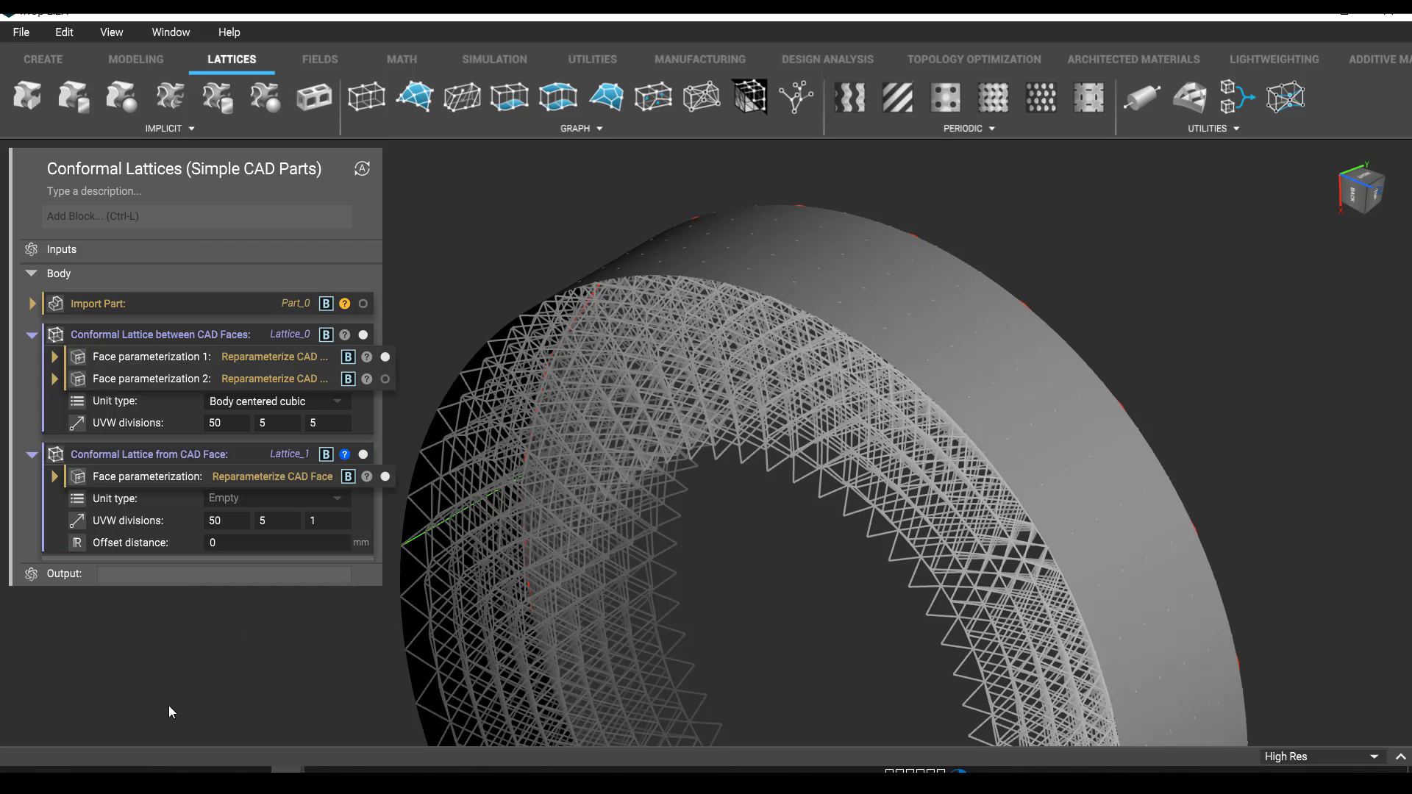
Set the skin lattice unit type to Body centered cubic; try offset 5, then restore 0.
left_click(289, 498)
left_click(284, 116)
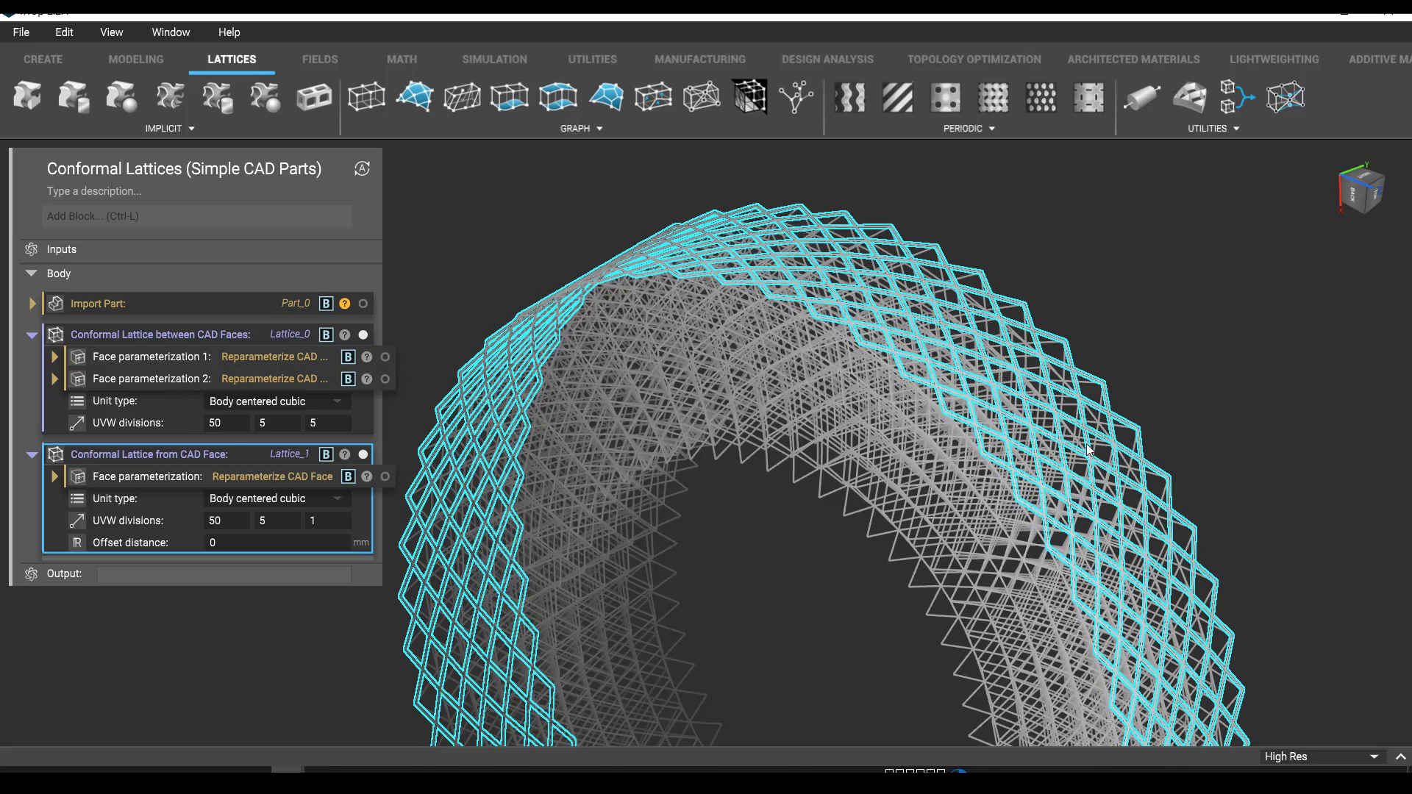
right_click_drag(987, 262, 885, 258)
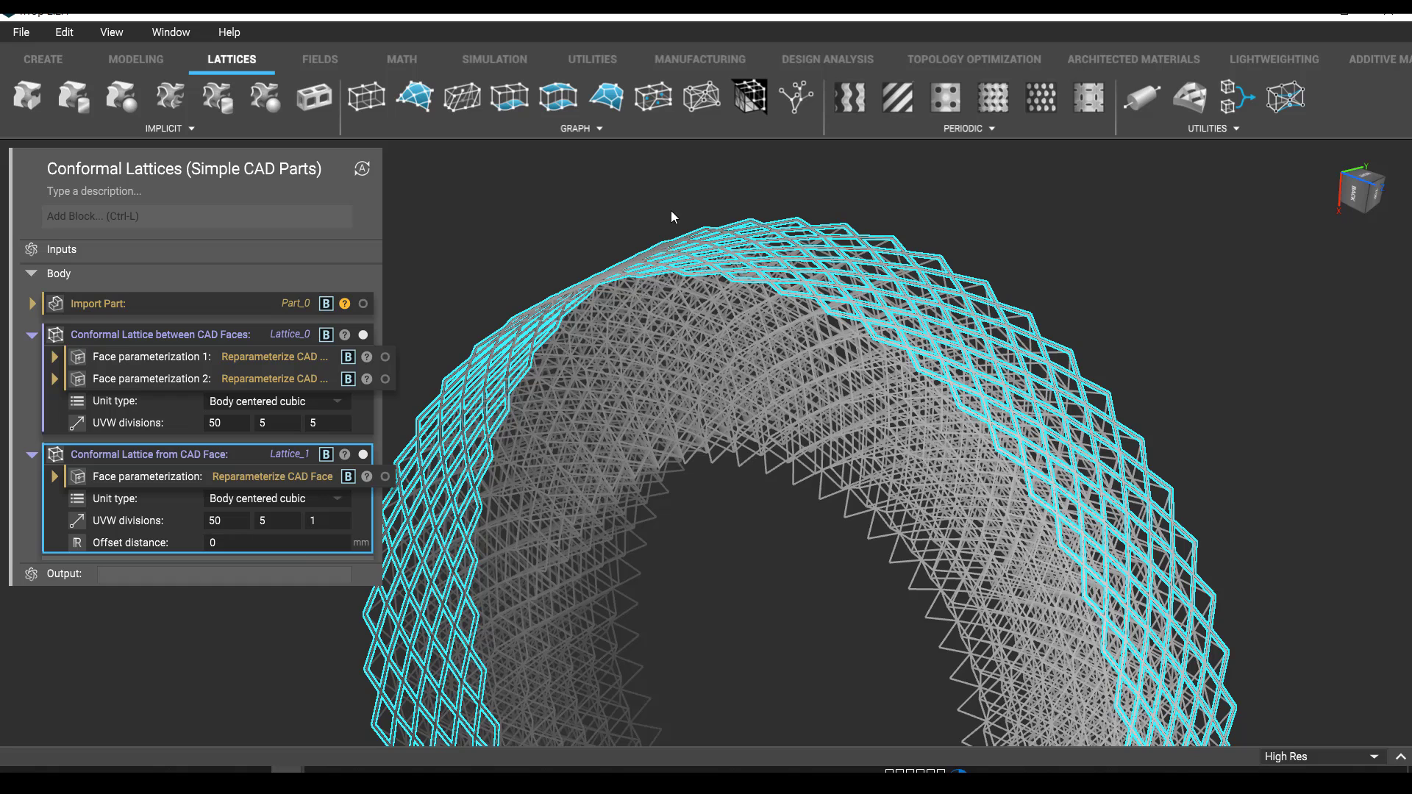
left_click(251, 549)
type("5")
key("Return")
left_click(253, 545)
key("BackSpace")
type("0")
key("Return")
Highlight Lattice_0 and Lattice_1 in the viewport to compare them.
left_click(912, 297)
left_click(948, 271)
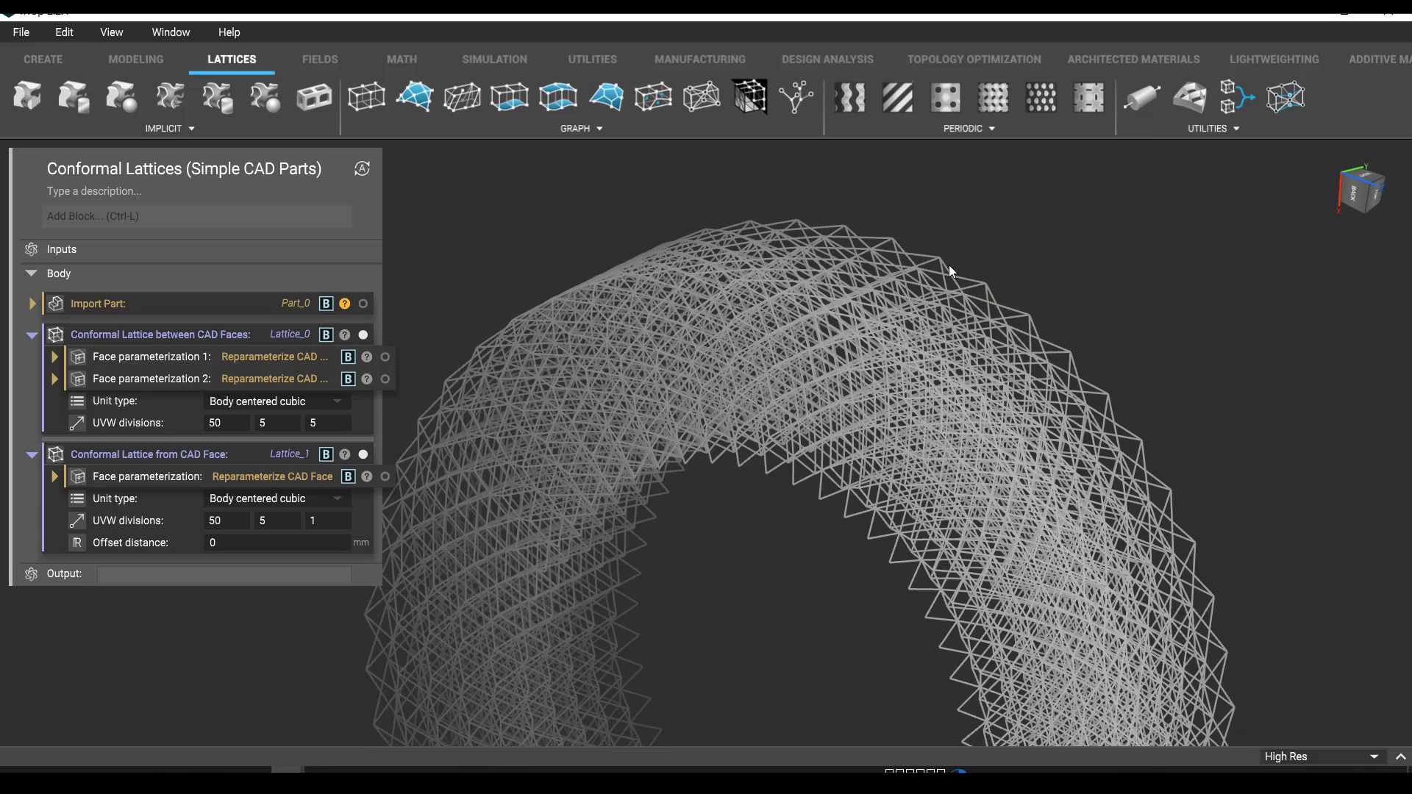
left_click(958, 280)
left_click(873, 401)
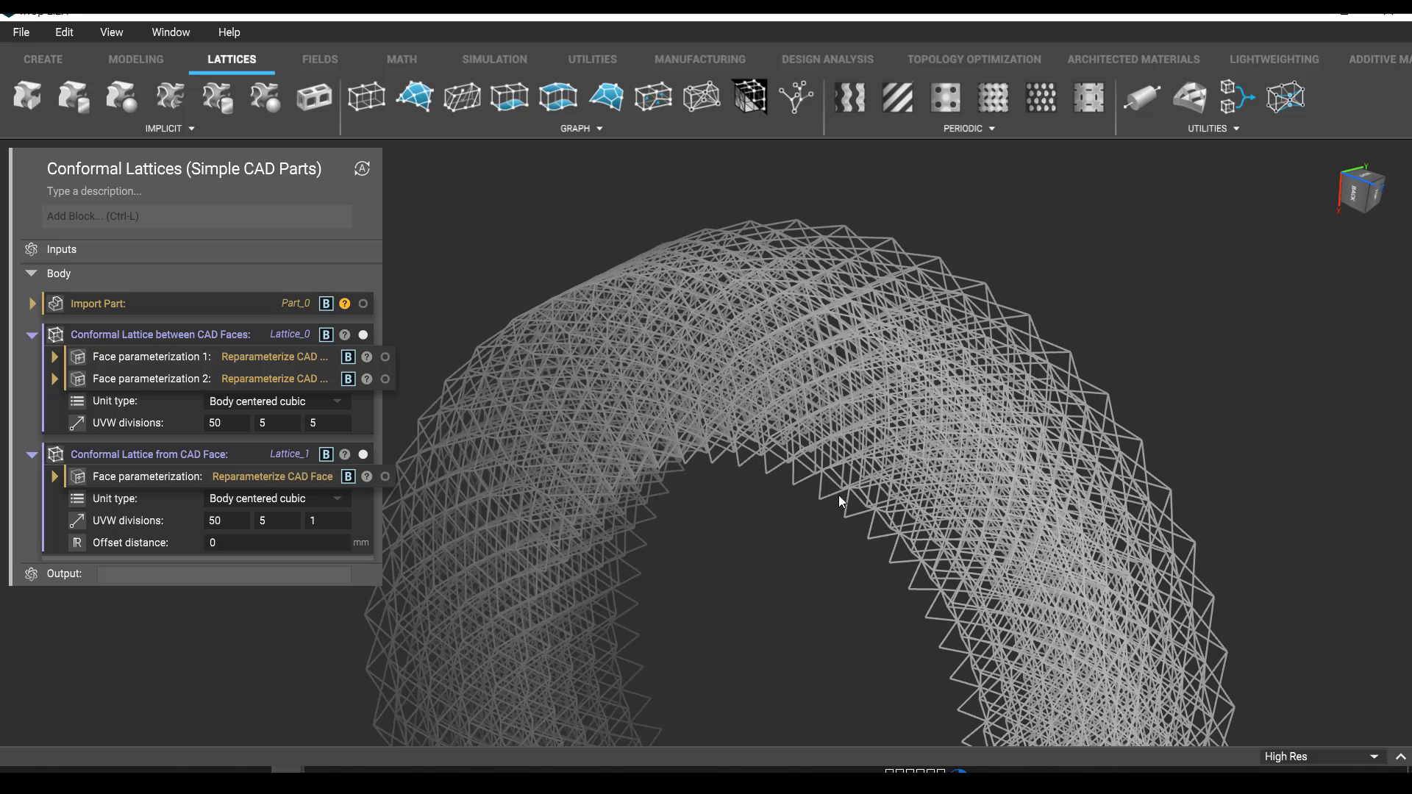
Duplicate Lattice_1 and replace its face parameterization with Face parameterization 2 from Lattice_0.
right_click(253, 458)
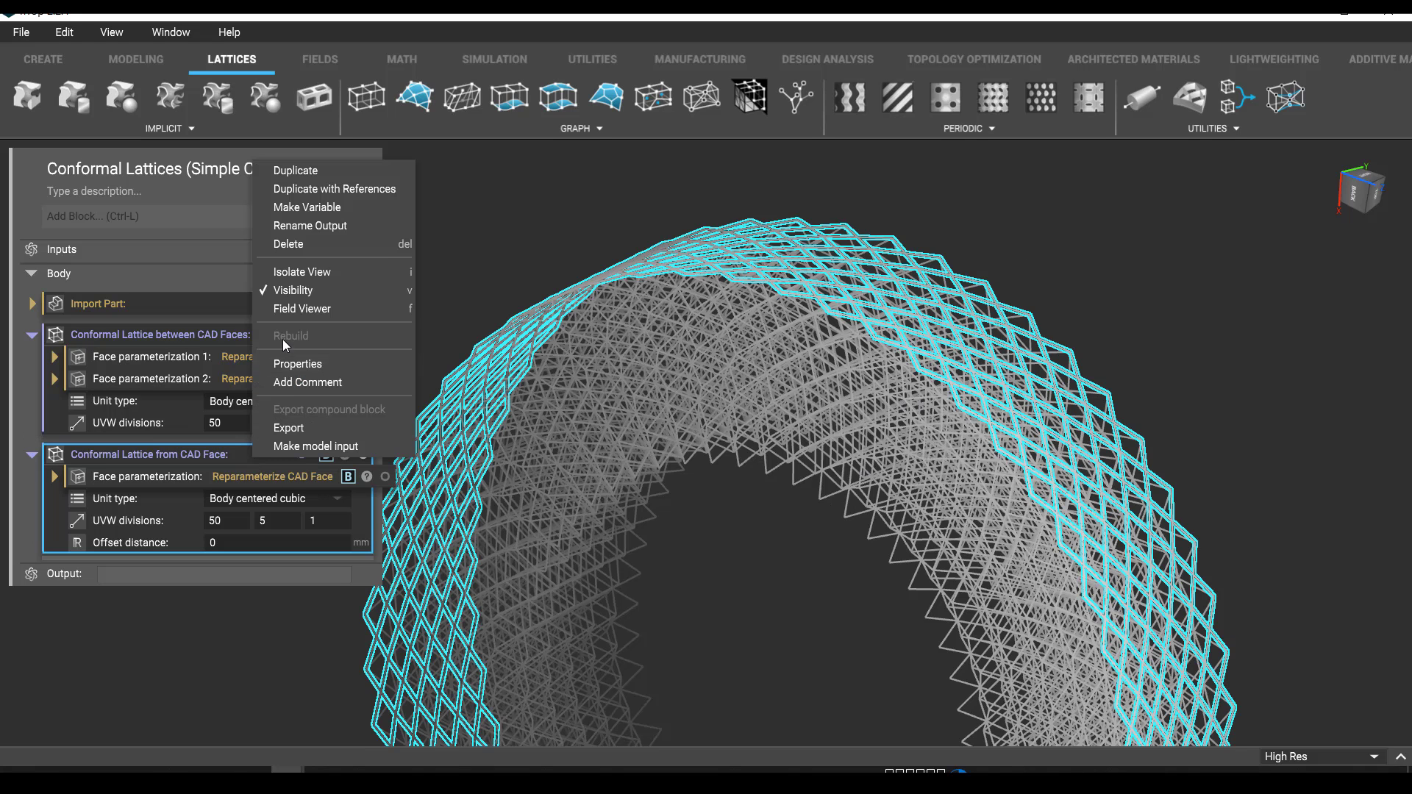
left_click(338, 194)
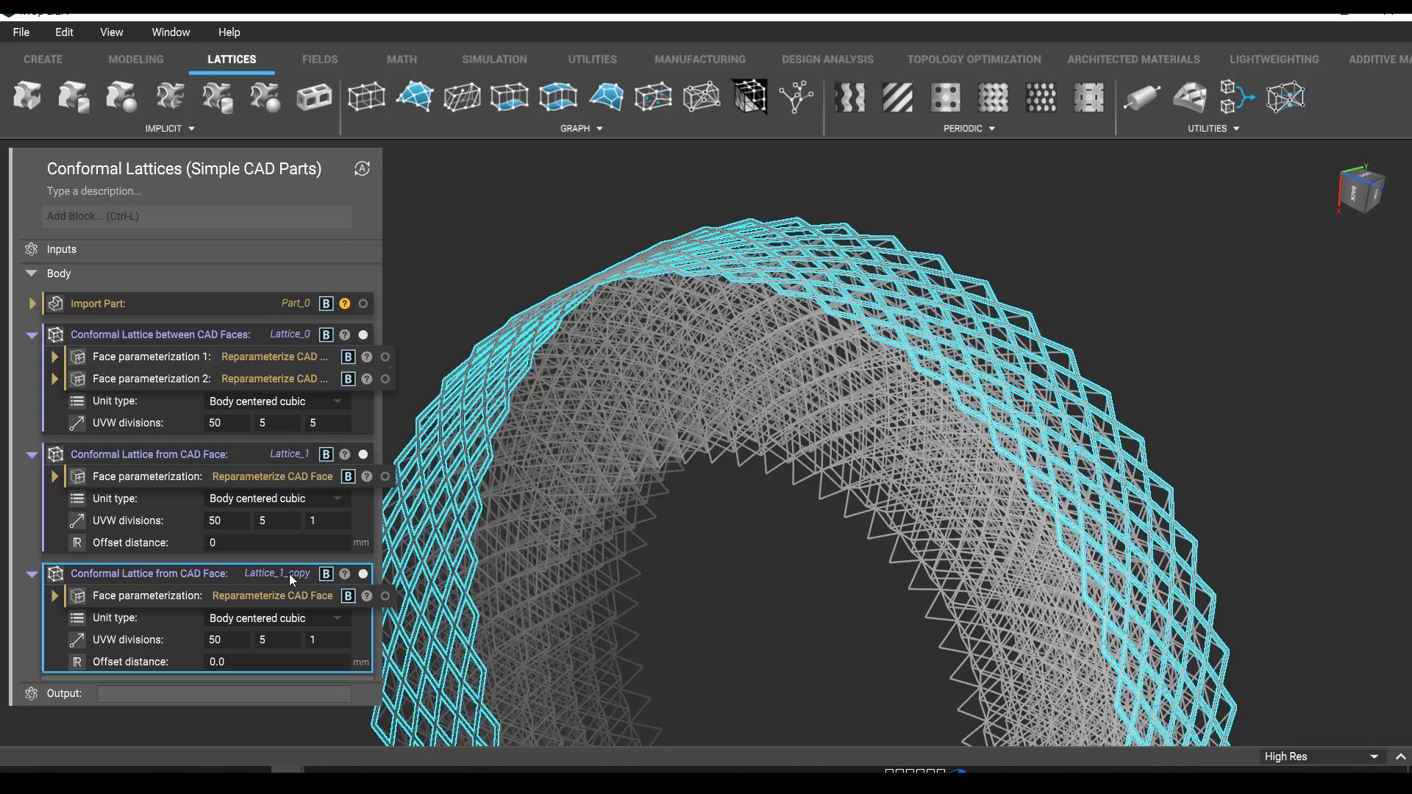
left_click(297, 598)
key("Delete")
left_click(303, 366)
left_click_drag(297, 382, 297, 595)
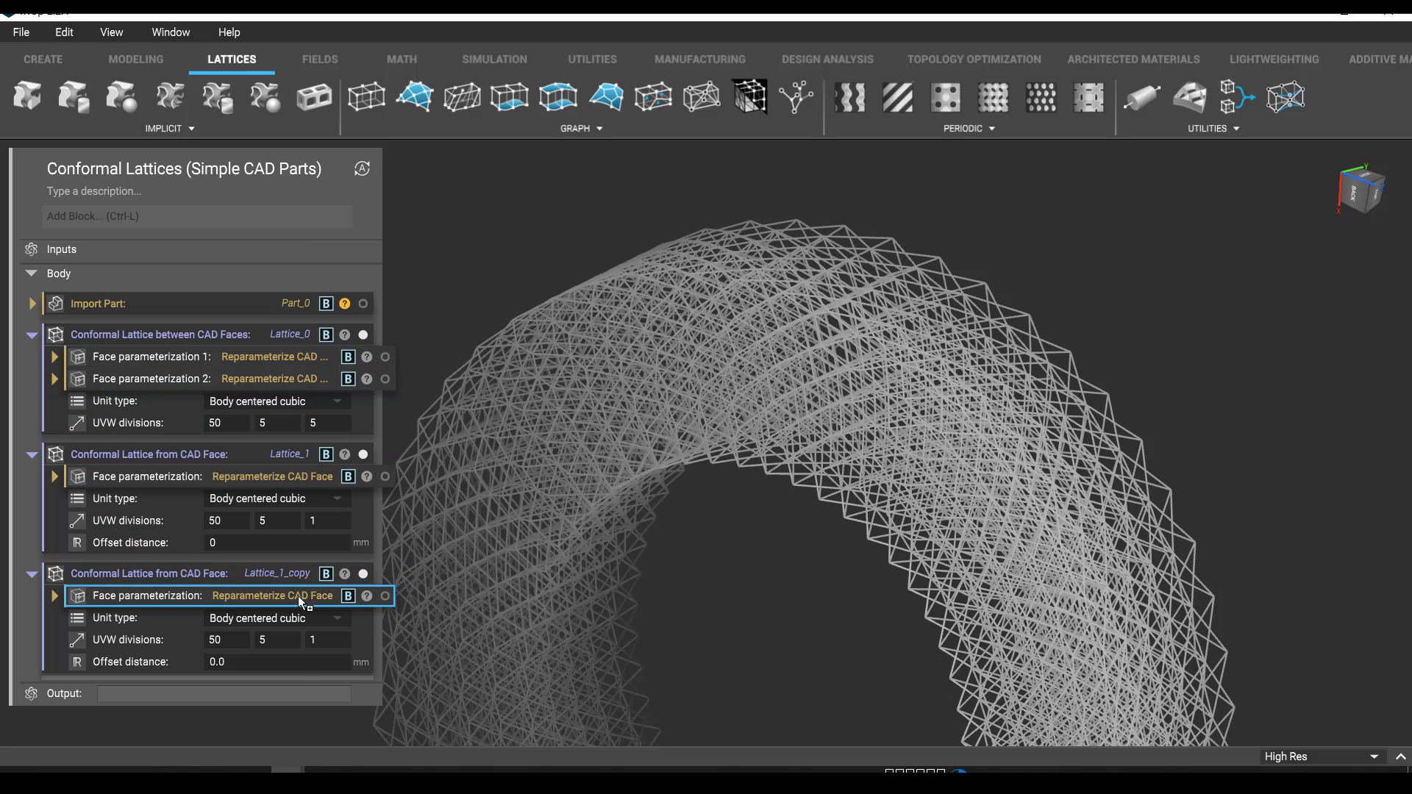
left_click(659, 537)
Highlight the core, inner skin and outer skin lattices in turn to compare them.
left_click(634, 573)
right_click_drag(594, 596, 640, 413)
left_click(627, 410)
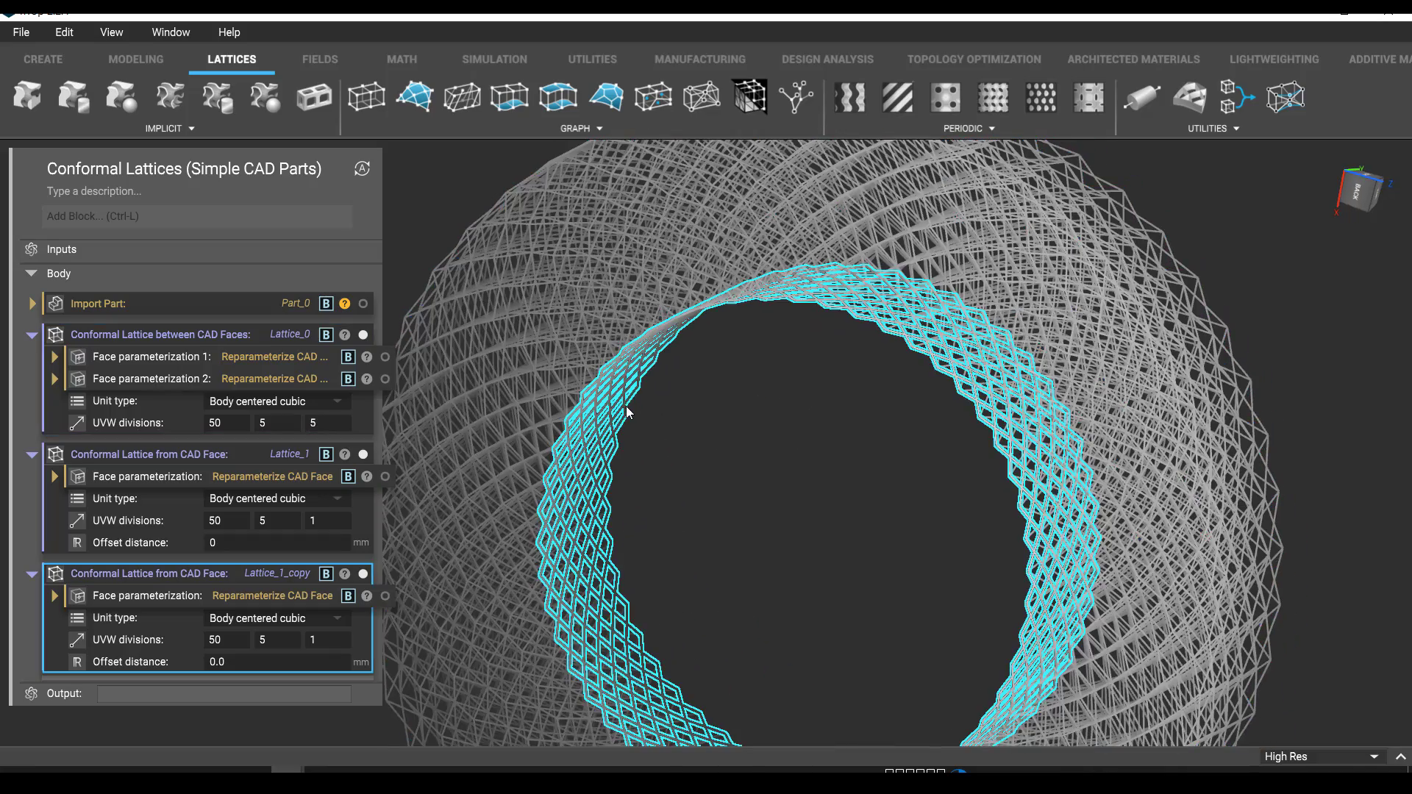
left_click(615, 310)
right_click_drag(708, 239, 551, 203)
left_click(548, 200)
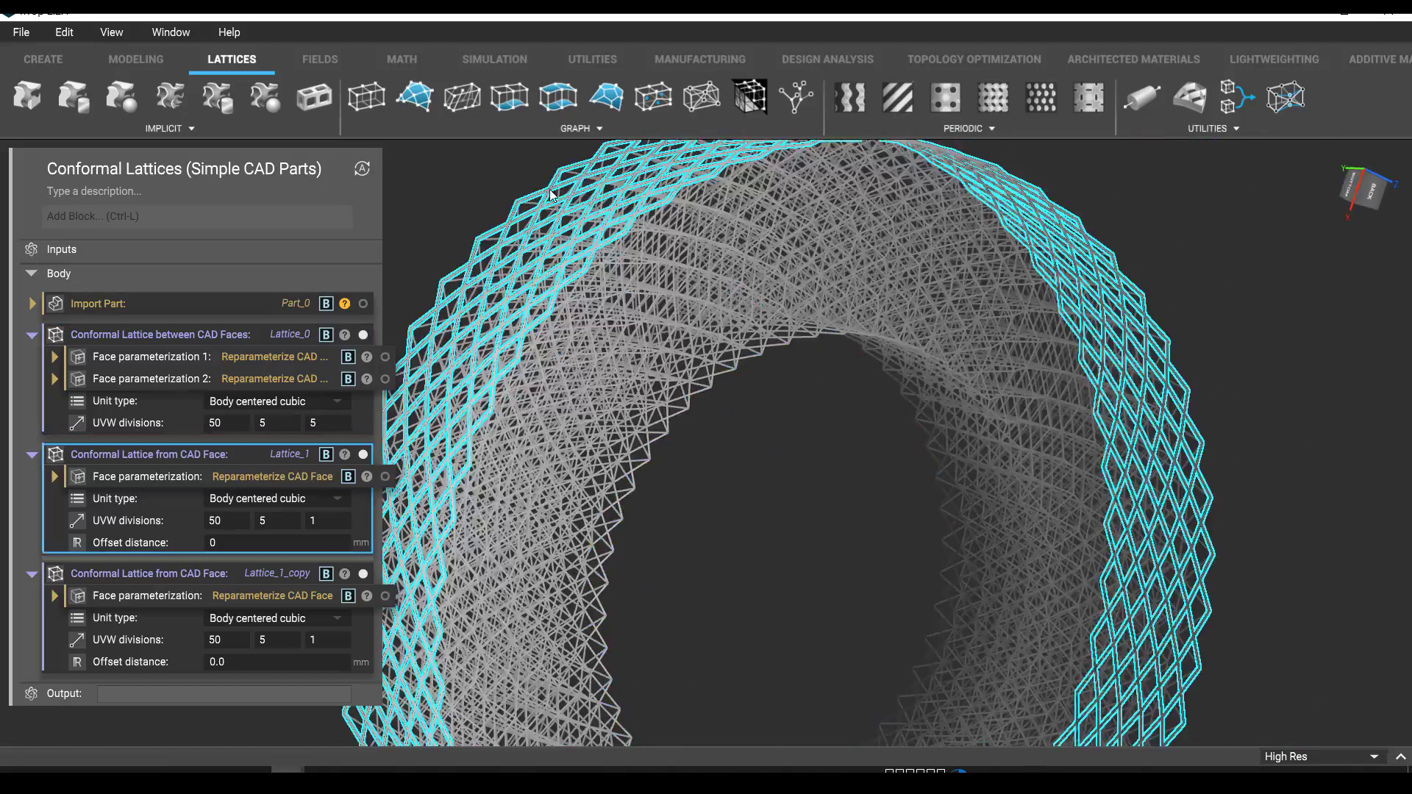
right_click_drag(814, 338, 230, 383)
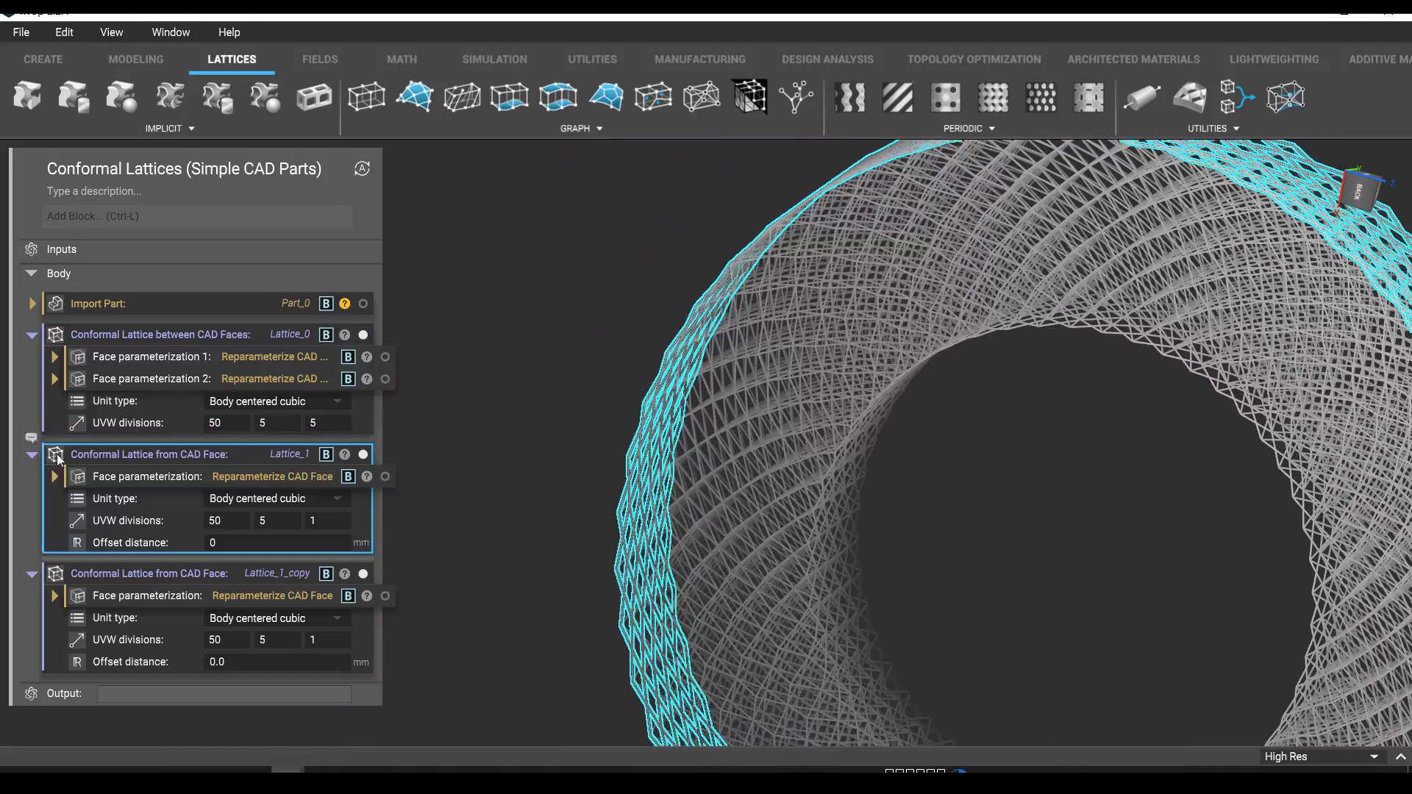
Collapse the three lattice blocks and add a Merge Lattices block.
left_click(32, 454)
left_click(32, 335)
left_click(31, 397)
left_click(142, 218)
type("merge lat")
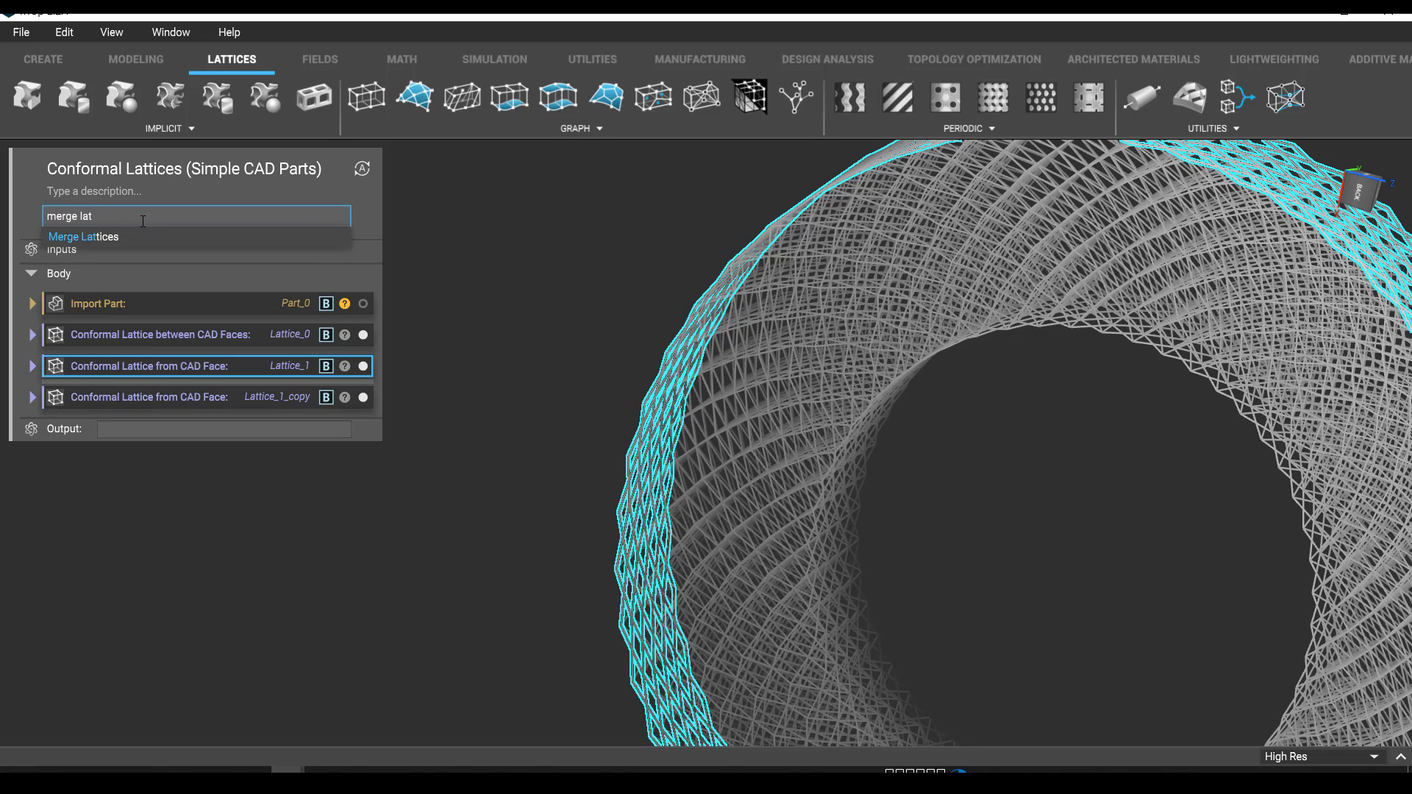
key("Return")
Merge Lattice_0, Lattice_1_copy and Lattice_1 with a 0.5 distance threshold.
left_click_drag(166, 340, 214, 441)
left_click(348, 389)
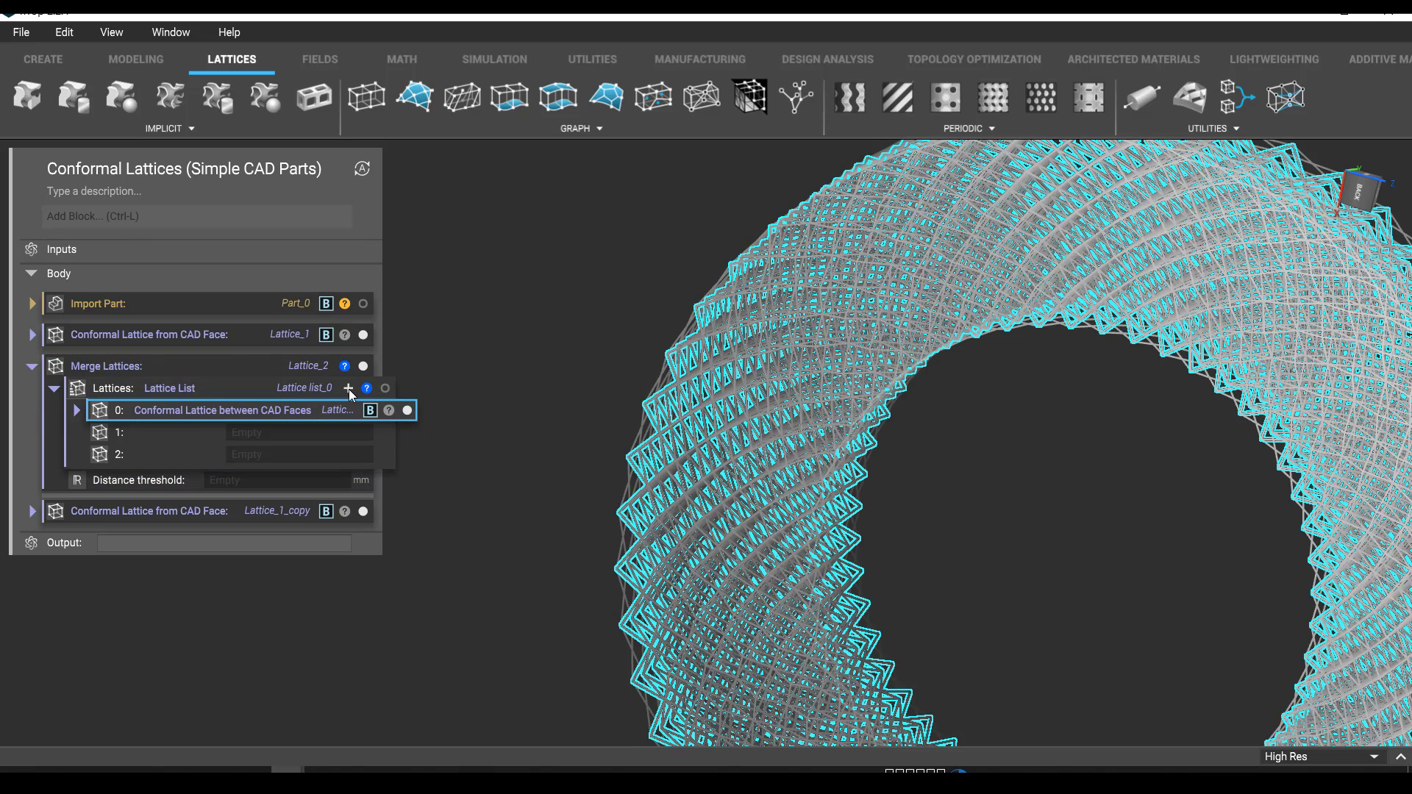
left_click_drag(237, 511, 268, 431)
left_click_drag(264, 337, 281, 459)
left_click(284, 449)
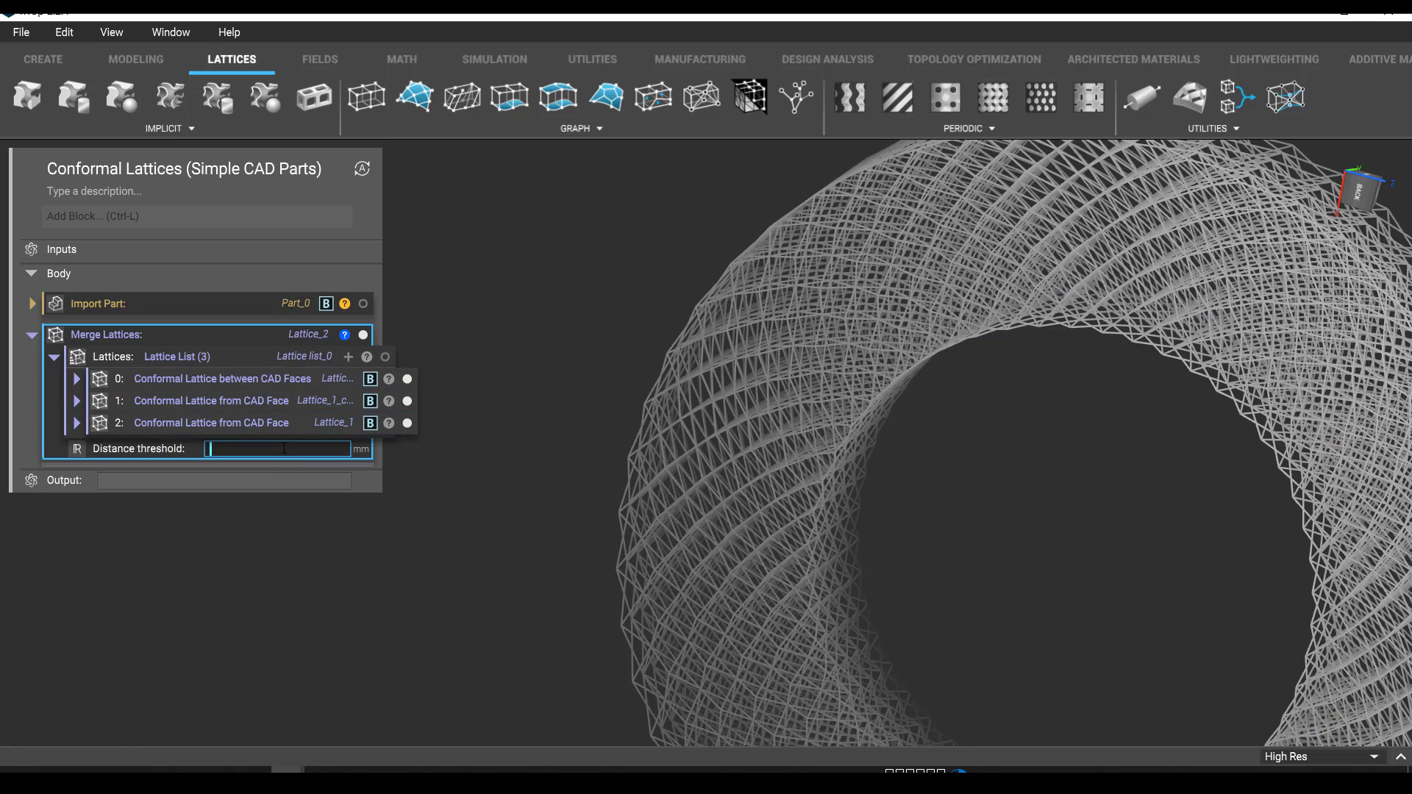
type("0.5")
key("Return")
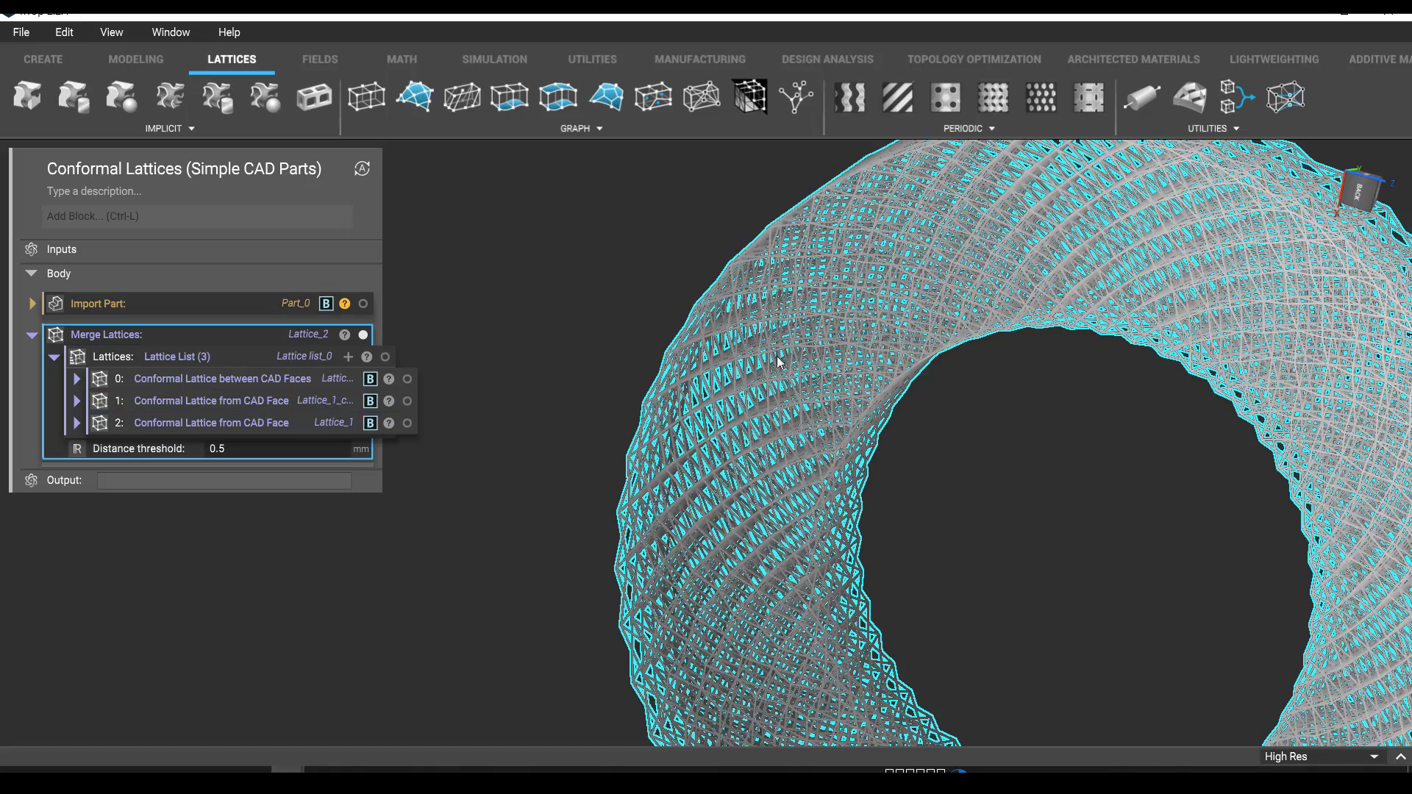
right_click_drag(1007, 460, 759, 437)
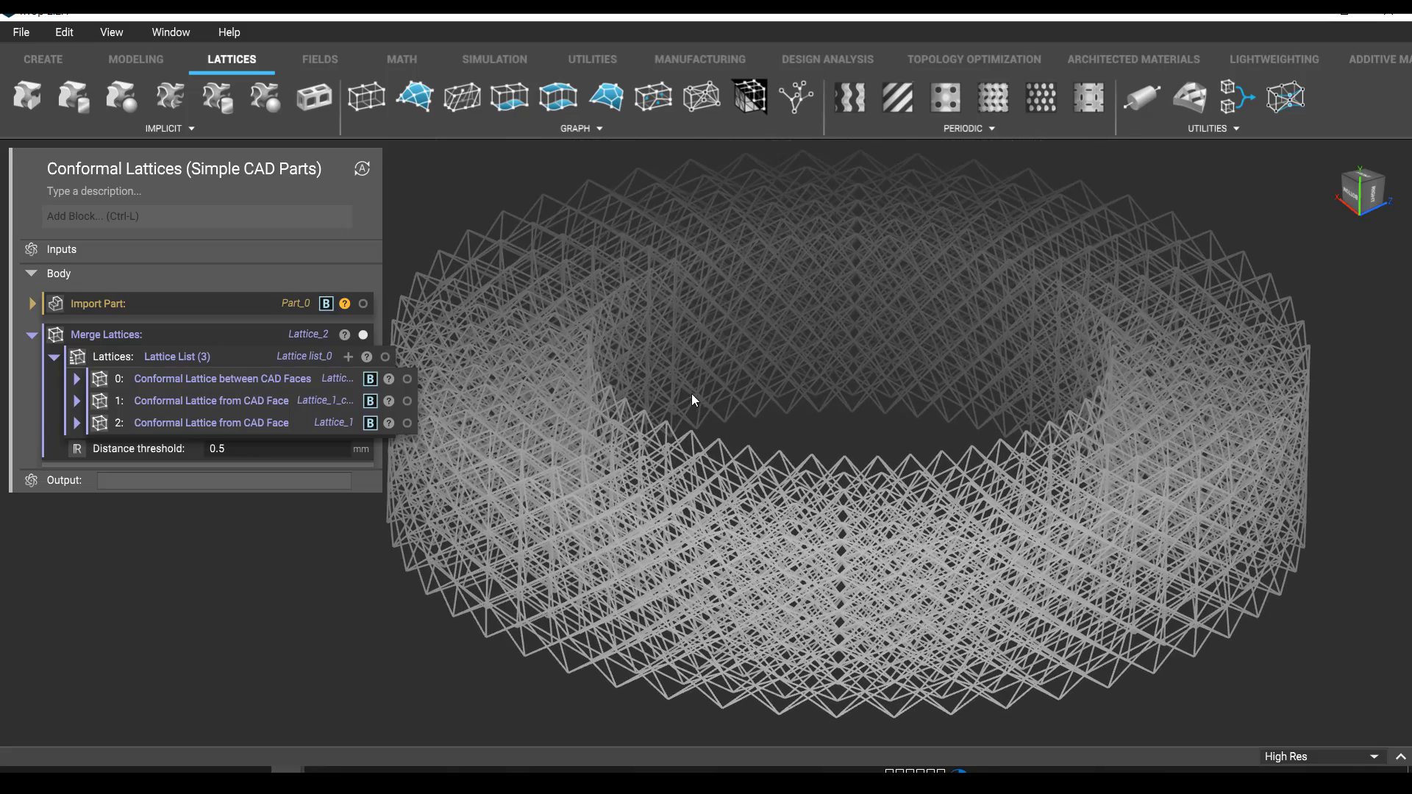